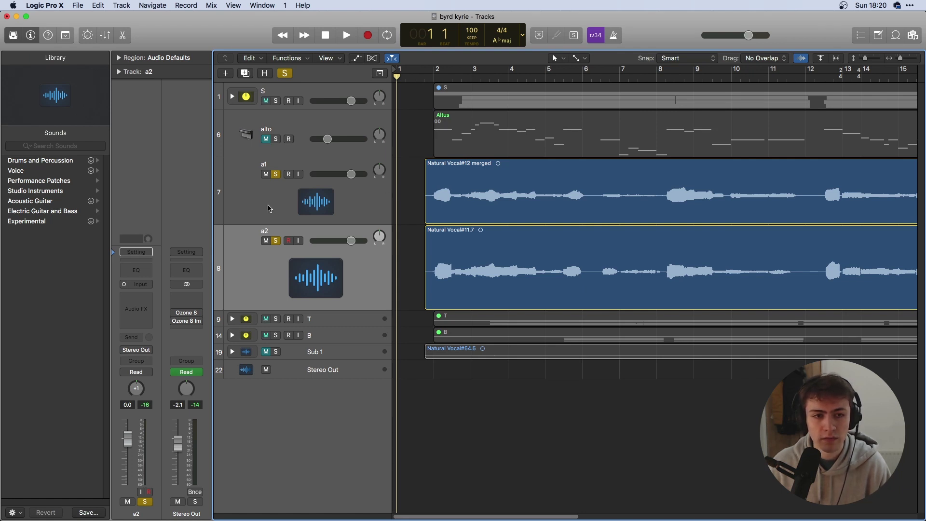
Select the a1 and a2 vocal tracks and play their passage back
{"action": "left_click", "coordinate": [334, 210]}
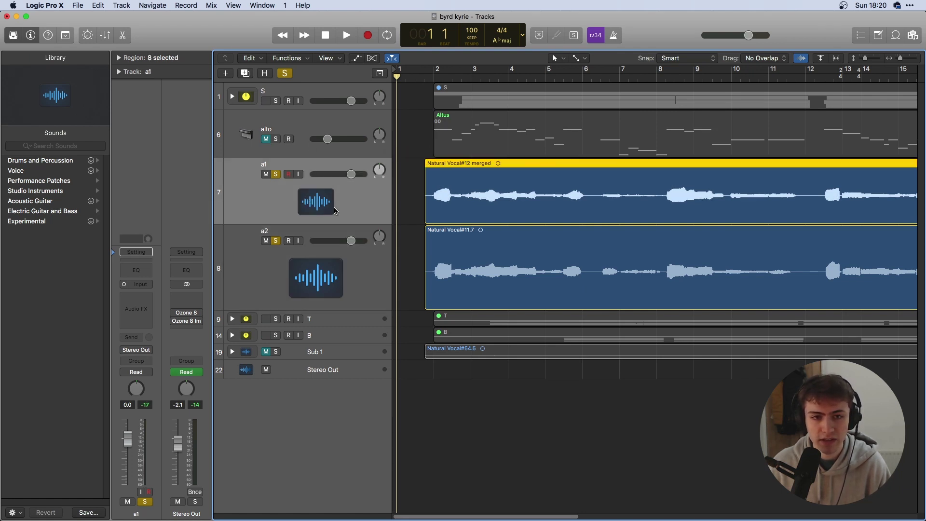
{"action": "left_click", "coordinate": [345, 278]}
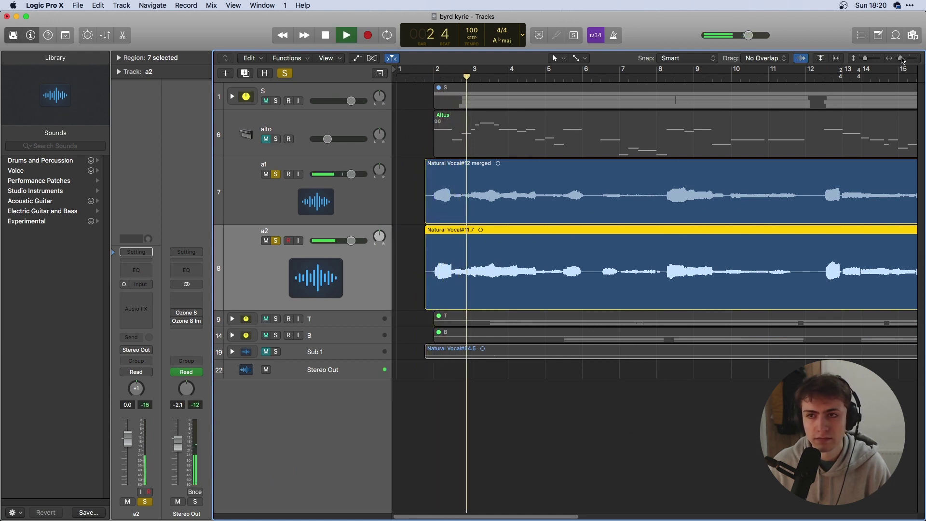
{"action": "scroll", "coordinate": [829, 115], "scroll_direction": "right", "scroll_amount": 2}
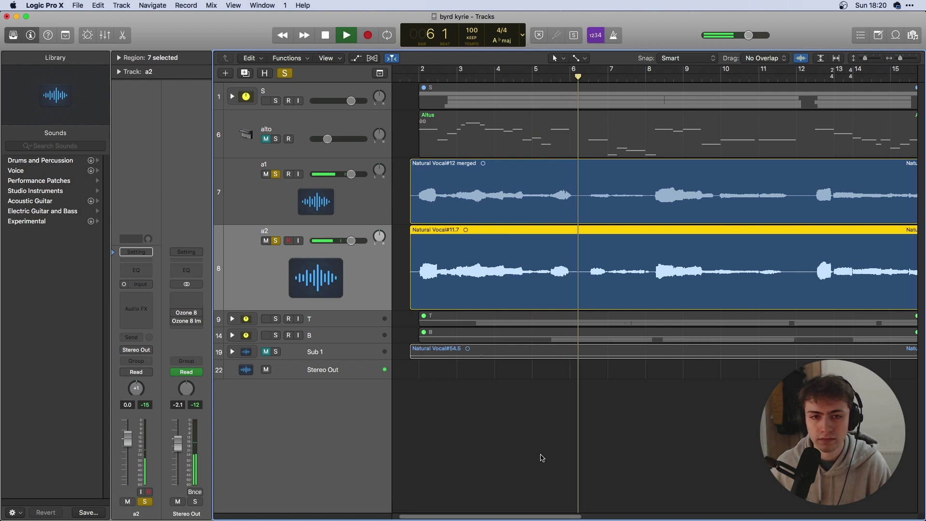
{"action": "key", "text": "space"}
Put the playhead at bar 1 beat 3 and zoom in on the opening bars
{"action": "scroll", "coordinate": [417, 458], "scroll_direction": "left", "scroll_amount": 2}
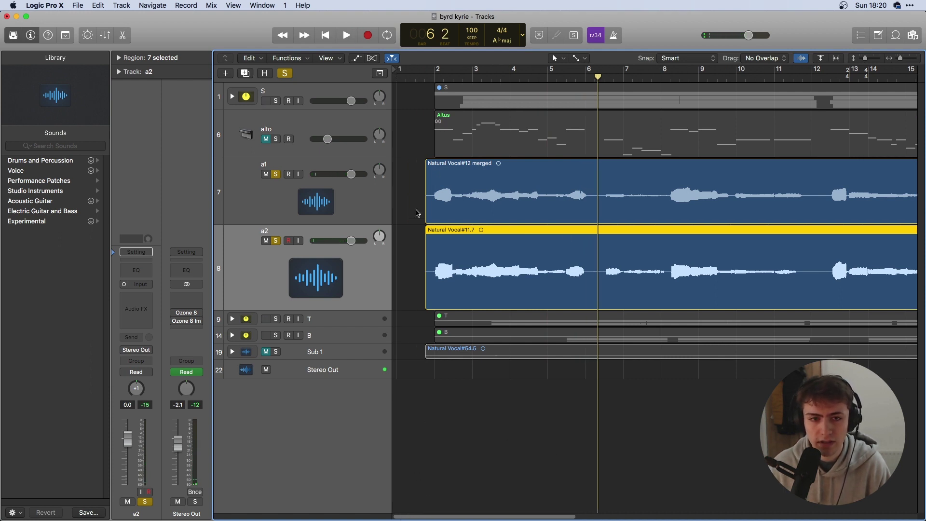
{"action": "left_click", "coordinate": [420, 78]}
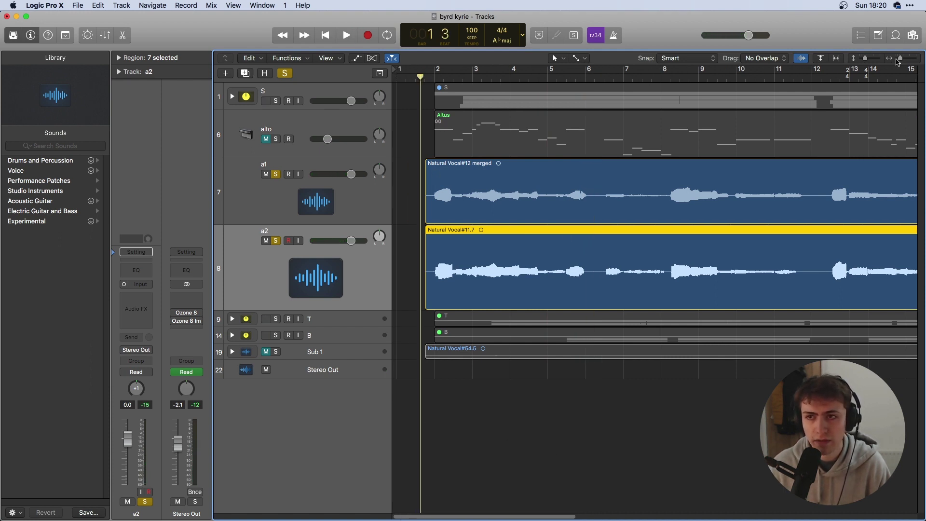
{"action": "left_click_drag", "start_coordinate": [898, 61], "coordinate": [903, 61]}
With the Fade Tool as secondary tool, draw fade-ins at the start of both a1 and a2 regions
{"action": "left_click", "coordinate": [578, 59]}
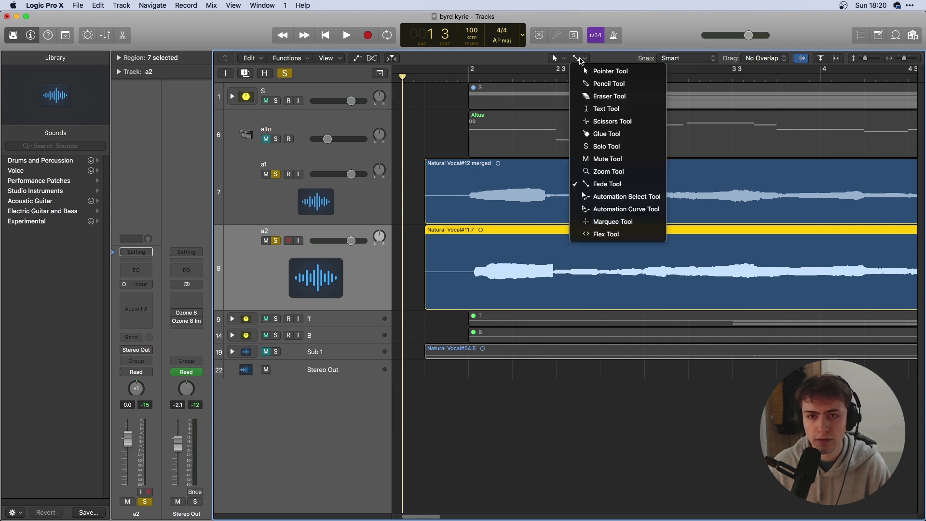
{"action": "left_click", "coordinate": [610, 185]}
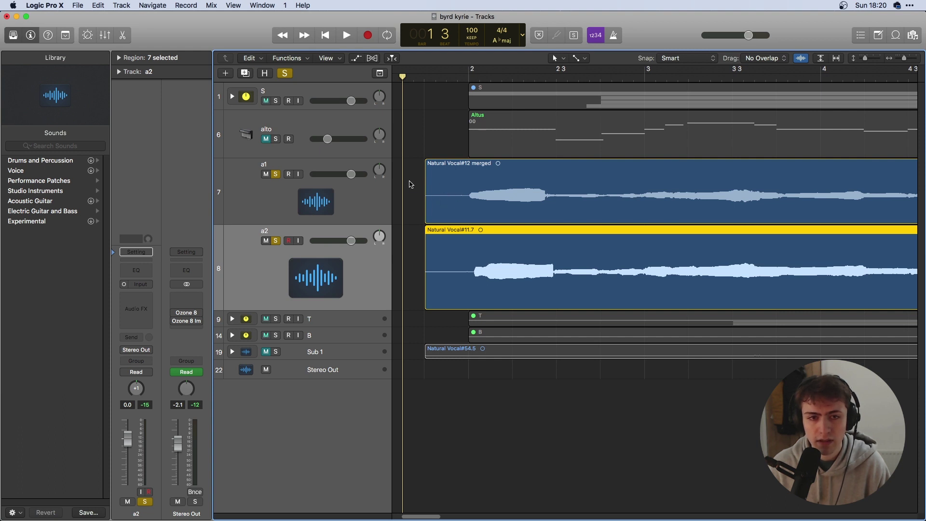
{"action": "left_click_drag", "start_coordinate": [410, 184], "coordinate": [456, 270]}
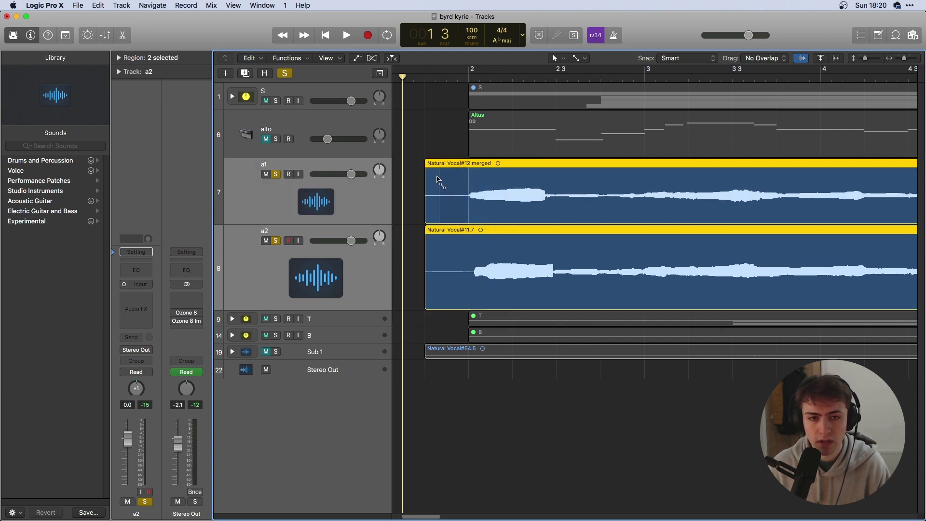
{"action": "left_click_drag", "start_coordinate": [423, 179], "coordinate": [424, 178]}
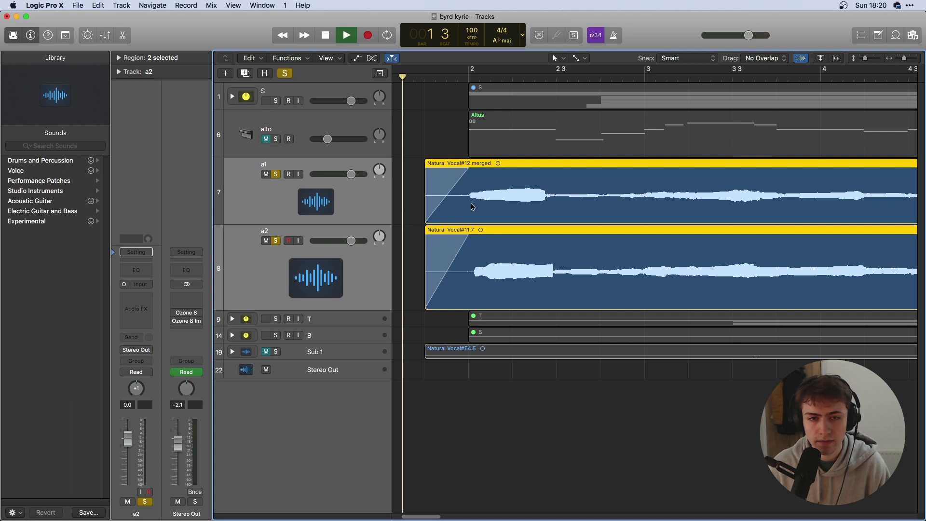
Play back the opening to hear the new fade-ins
{"action": "key", "text": "space"}
{"action": "left_click", "coordinate": [423, 147]}
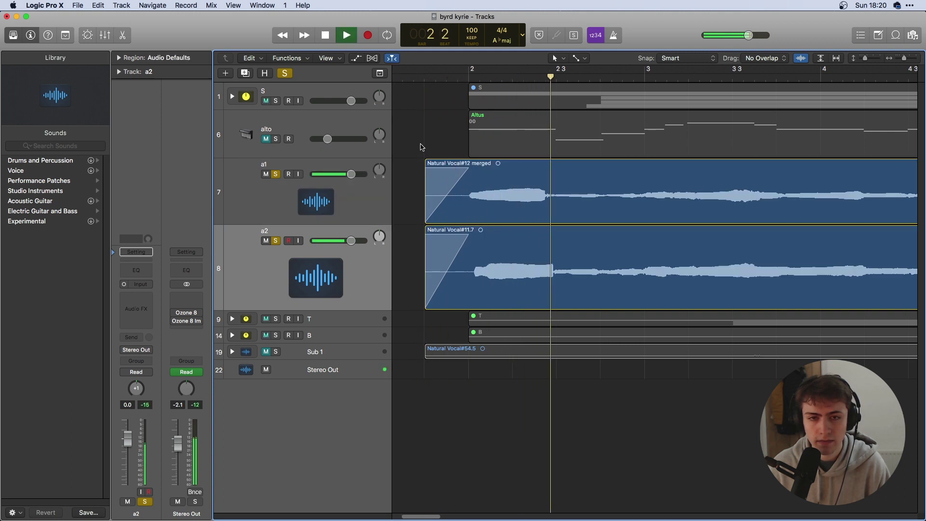
{"action": "key", "text": "space"}
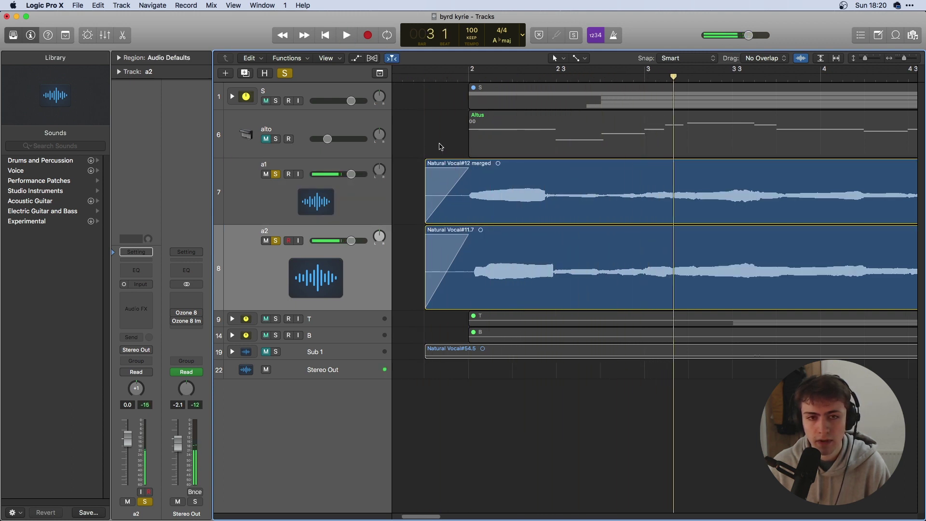
Make the track rows taller and select the Natural Vocal#12 merged region
{"action": "left_click_drag", "start_coordinate": [865, 60], "coordinate": [906, 63]}
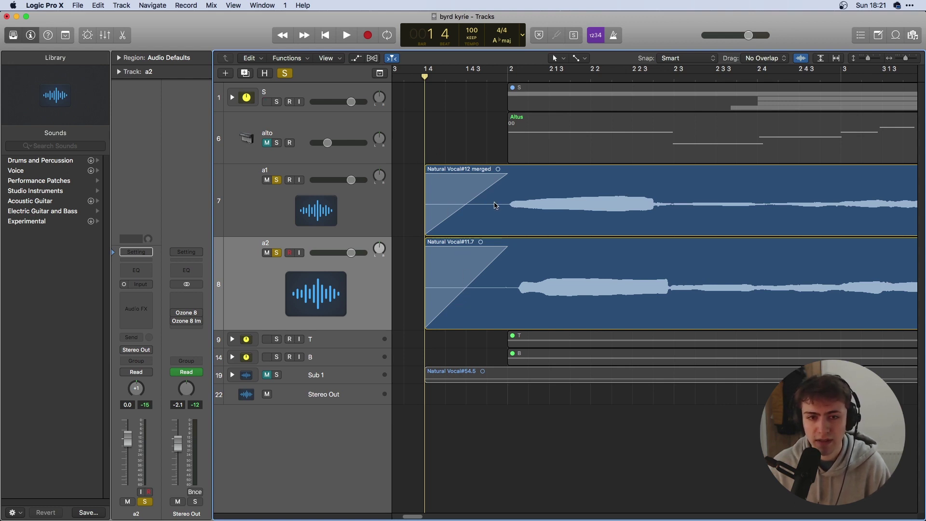
{"action": "left_click_drag", "start_coordinate": [866, 61], "coordinate": [870, 62]}
{"action": "left_click", "coordinate": [524, 241]}
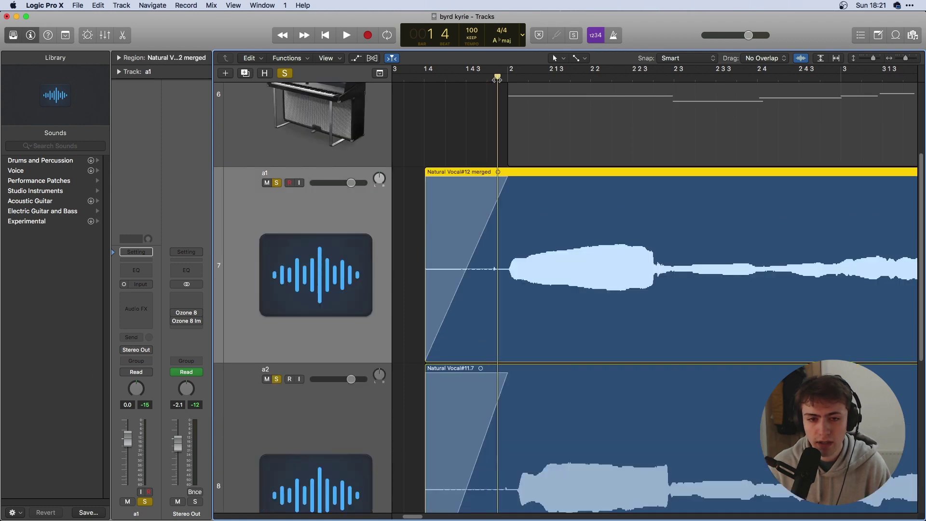
{"action": "left_click", "coordinate": [510, 284]}
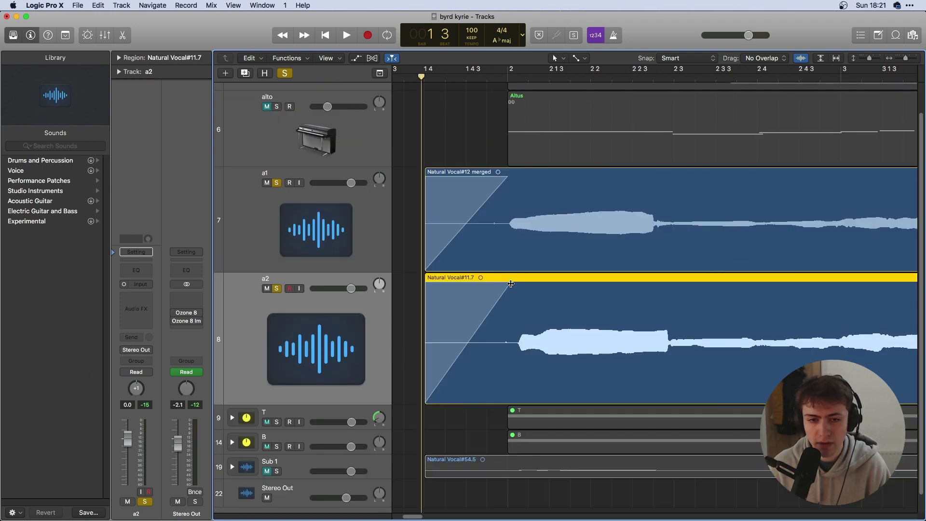
{"action": "left_click", "coordinate": [518, 226]}
Play the passage again with the timeline zoomed out to about 15 bars
{"action": "key", "text": "space"}
{"action": "key", "text": "super+Left"}
{"action": "key", "text": "super+Left"}
{"action": "key", "text": "super+Left"}
{"action": "key", "text": "super+Left"}
{"action": "key", "text": "super+Left"}
{"action": "key", "text": "super+Left"}
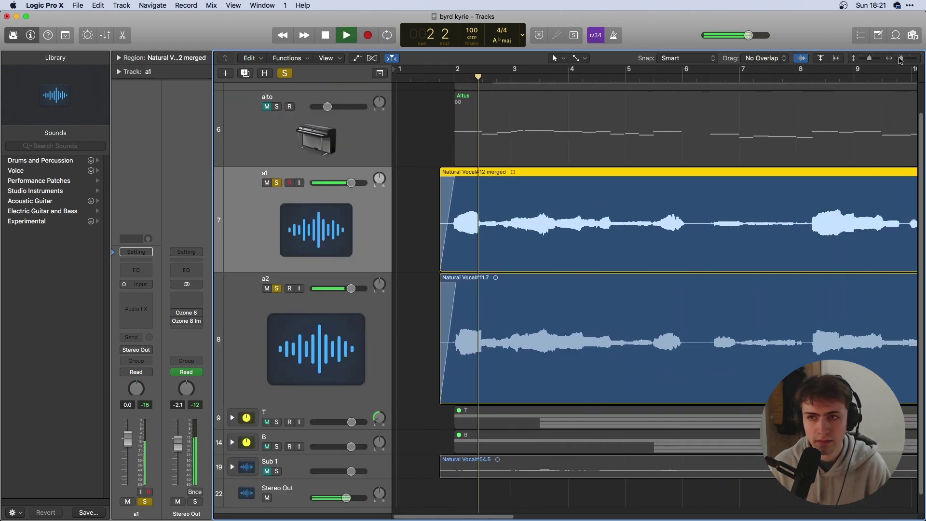
{"action": "mouse_move", "coordinate": [900, 62]}
{"action": "left_mouse_down"}
{"action": "mouse_move", "coordinate": [891, 61]}
{"action": "mouse_move", "coordinate": [899, 62]}
{"action": "left_mouse_up"}
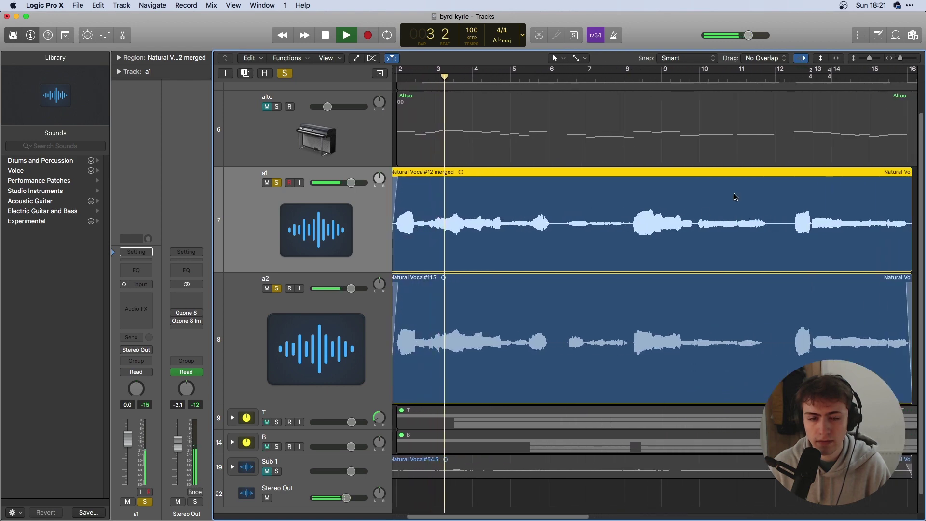
{"action": "scroll", "coordinate": [634, 248], "scroll_direction": "down", "scroll_amount": 2}
{"action": "key", "text": "space"}
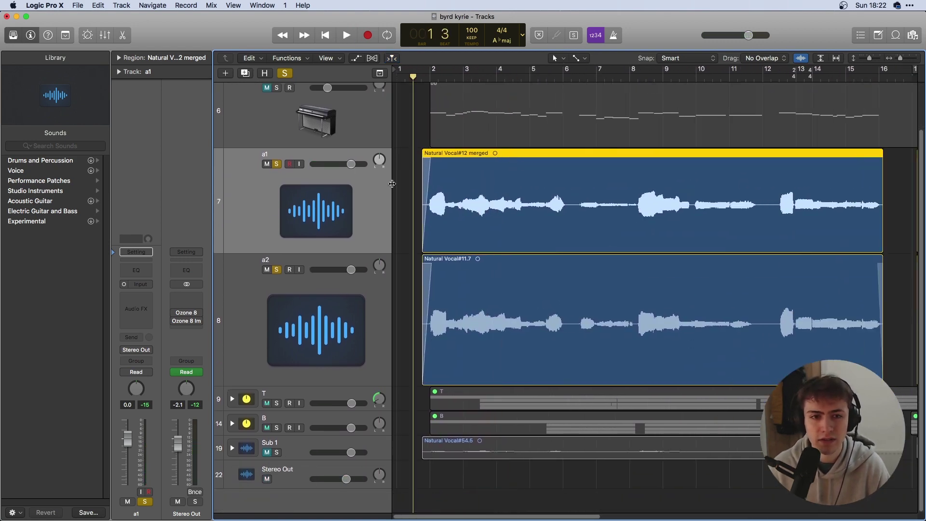
Pan the a1 vocal to about -10 and the a2 vocal to about +34
{"action": "right_click", "coordinate": [347, 294]}
{"action": "left_click", "coordinate": [383, 251]}
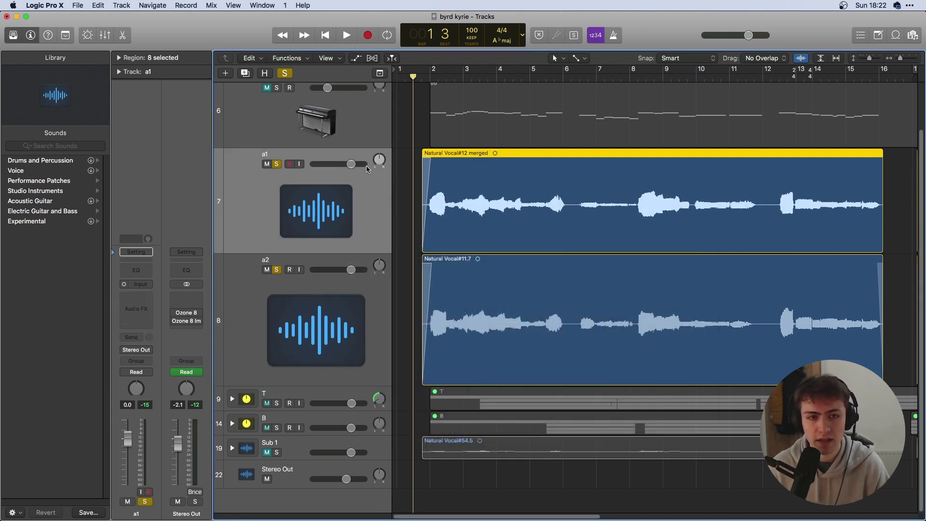
{"action": "left_click_drag", "start_coordinate": [378, 158], "coordinate": [379, 163]}
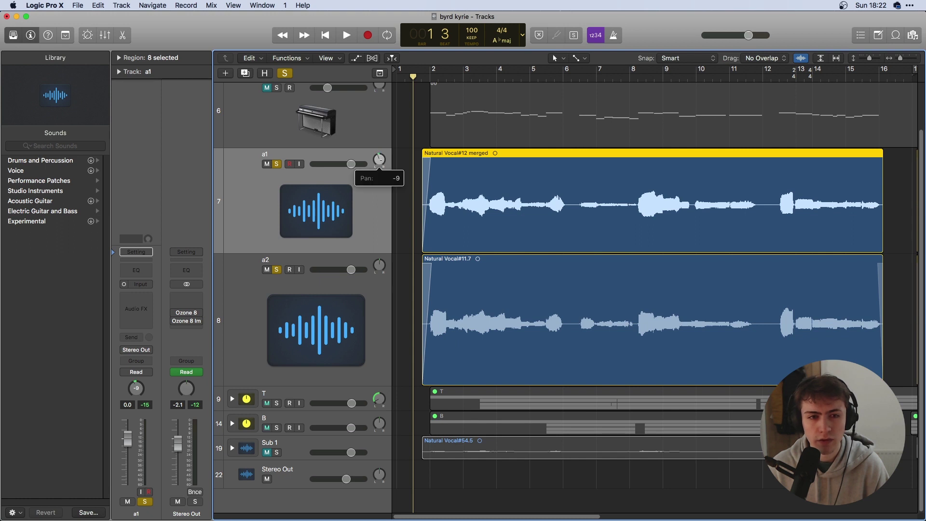
{"action": "left_click", "coordinate": [410, 292]}
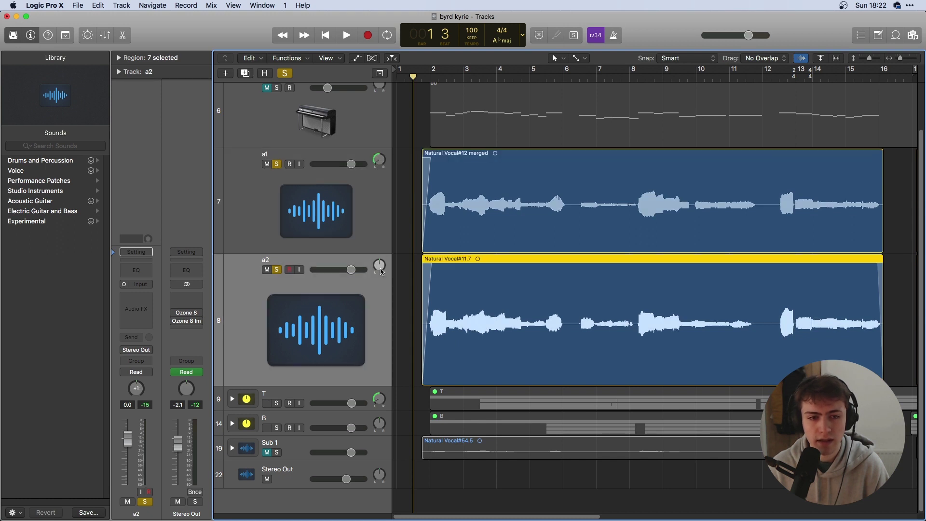
{"action": "left_click_drag", "start_coordinate": [380, 271], "coordinate": [380, 255]}
Play back the vocals to audition the new panning
{"action": "left_click", "coordinate": [404, 222]}
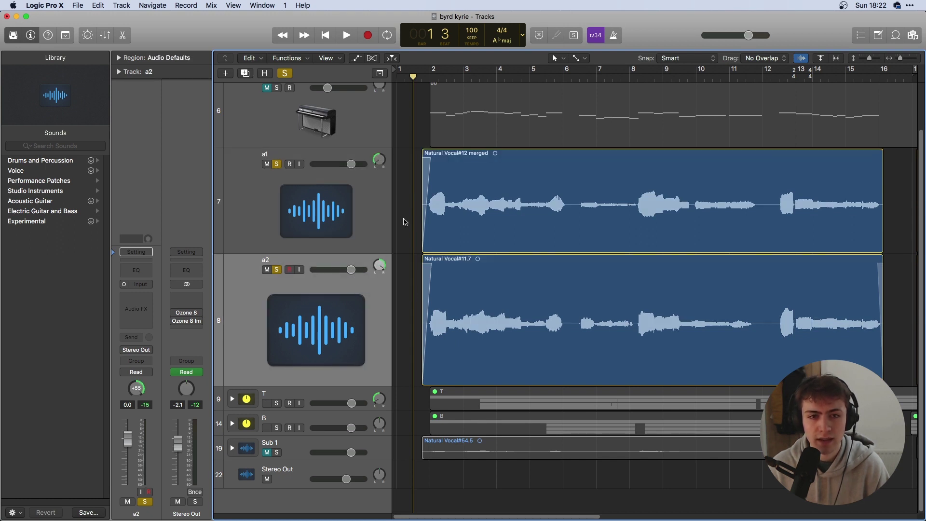
{"action": "key", "text": "space"}
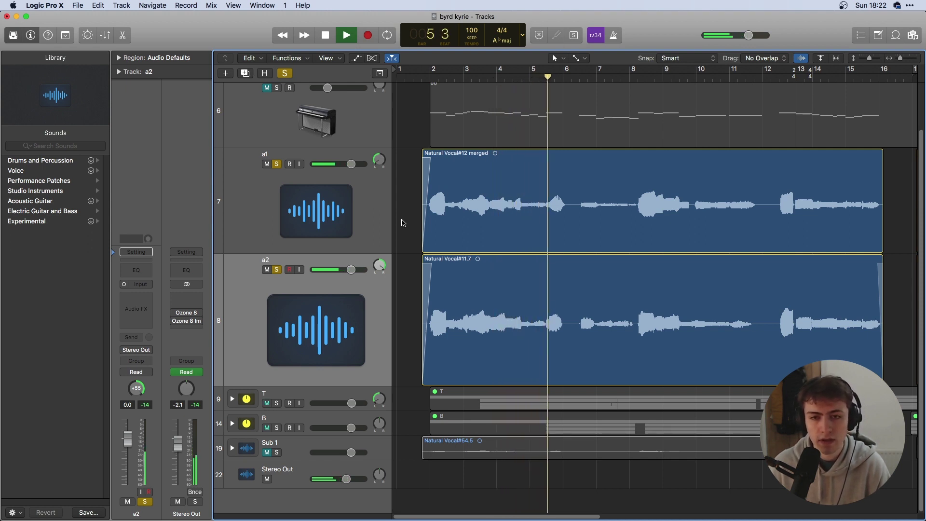
{"action": "key", "text": "space"}
{"action": "scroll", "coordinate": [399, 339], "scroll_direction": "up", "scroll_amount": 3}
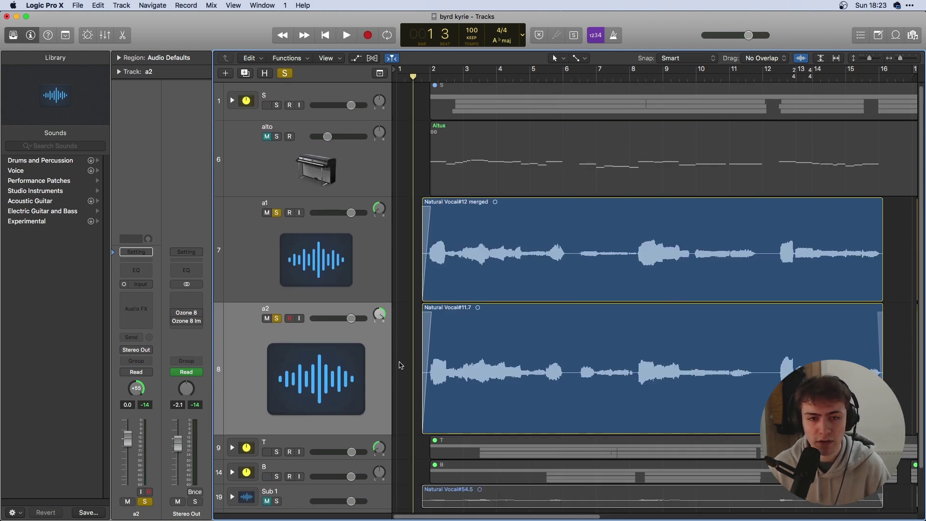
{"action": "scroll", "coordinate": [400, 365], "scroll_direction": "down", "scroll_amount": 1}
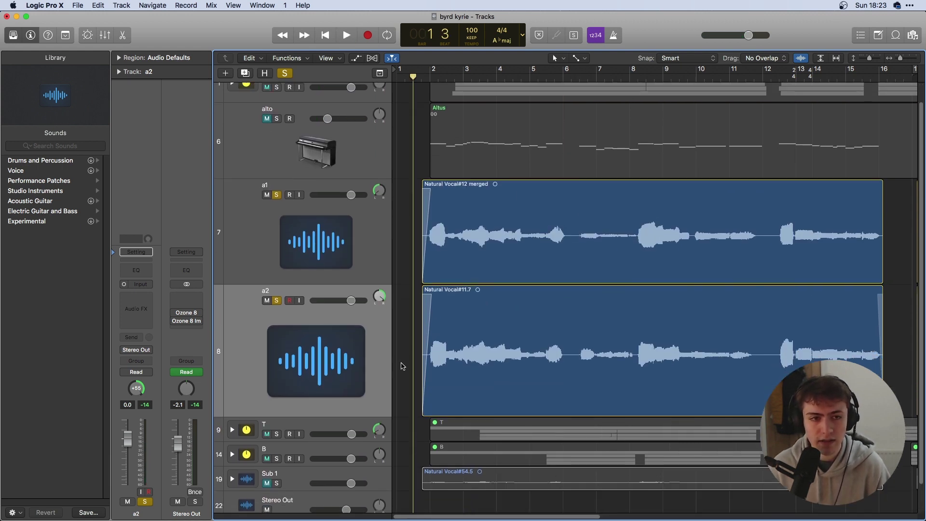
{"action": "scroll", "coordinate": [322, 346], "scroll_direction": "up", "scroll_amount": 1}
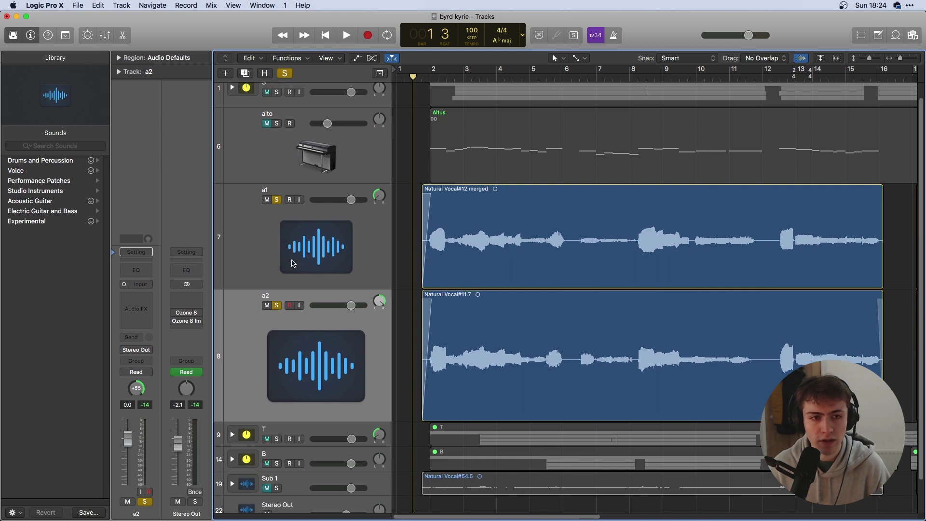
Create a summing track stack from the selected a1 and a2 tracks and name it 'A'
{"action": "left_click", "coordinate": [257, 234], "text": "shift"}
{"action": "scroll", "coordinate": [296, 288], "scroll_direction": "down", "scroll_amount": 2}
{"action": "right_click", "coordinate": [246, 205]}
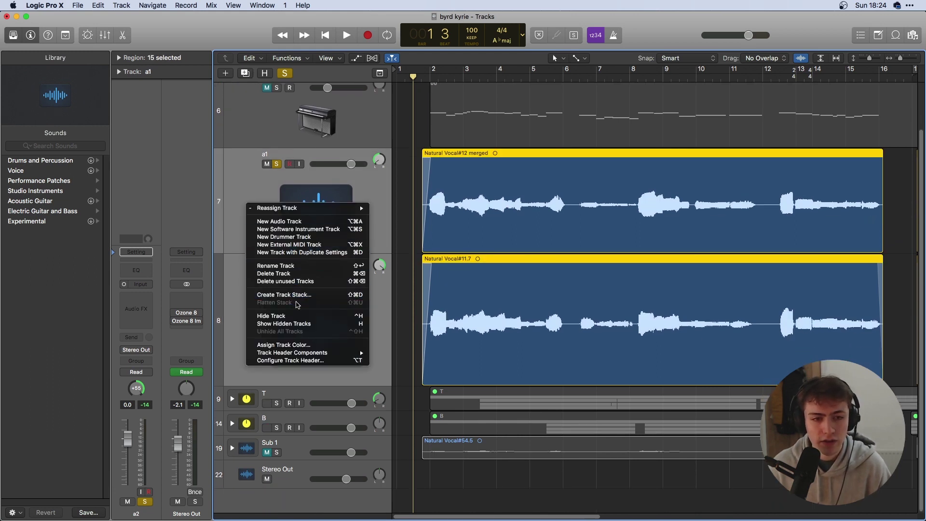
{"action": "left_click", "coordinate": [285, 295]}
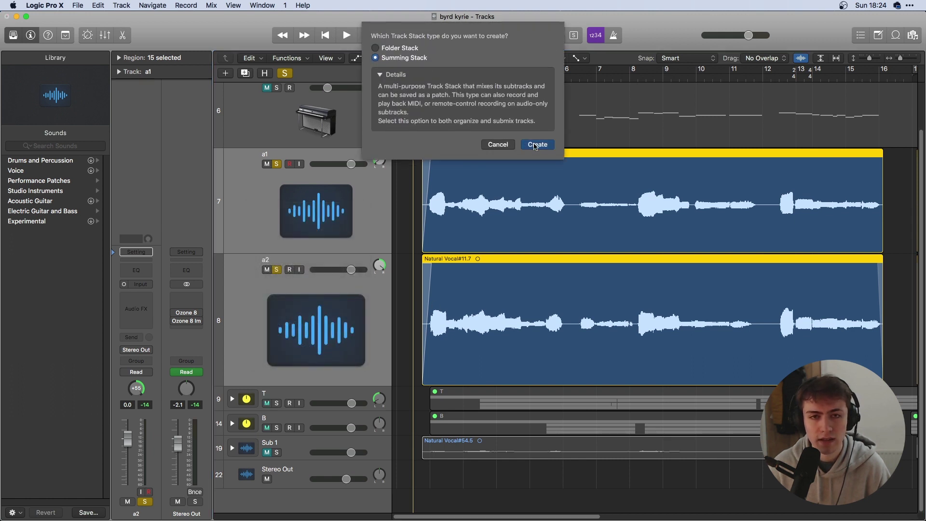
{"action": "left_click", "coordinate": [536, 145]}
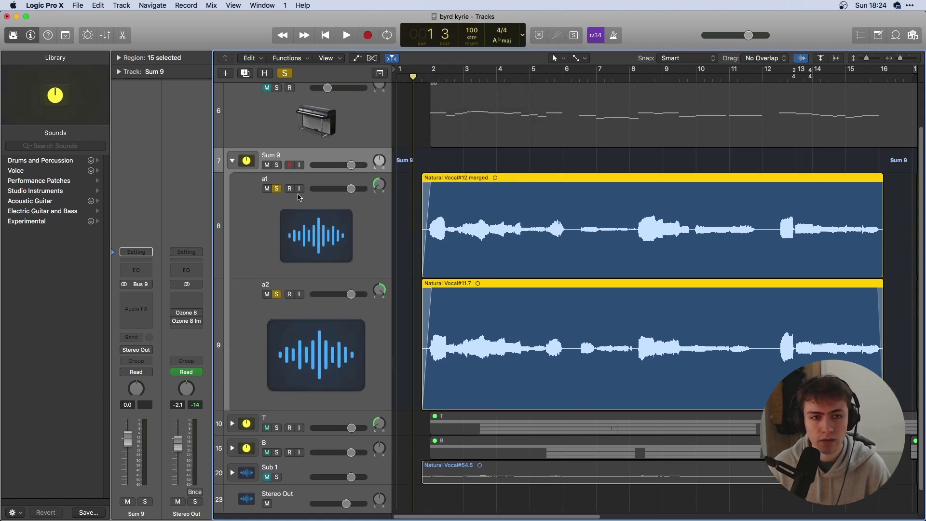
{"action": "double_click", "coordinate": [275, 156]}
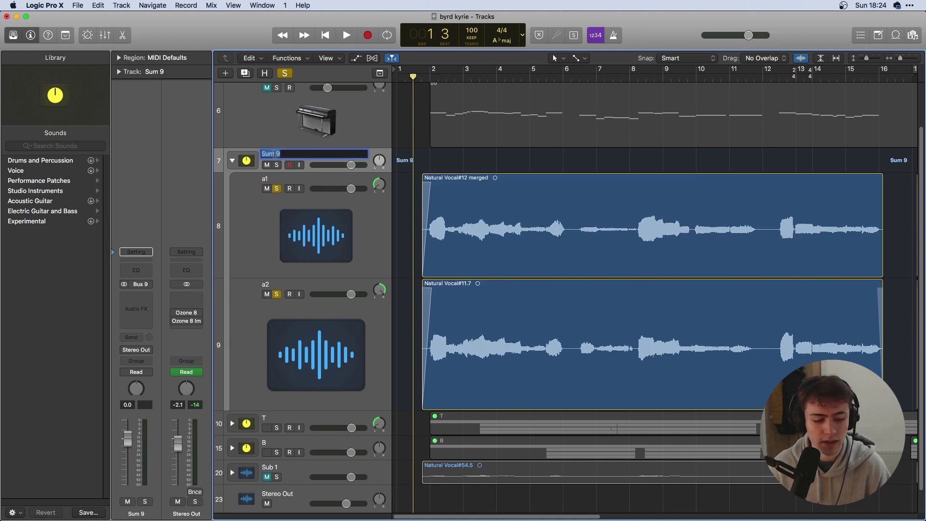
{"action": "type", "text": "A"}
{"action": "key", "text": "Return"}
Insert a stereo Channel EQ on stack A
{"action": "left_click", "coordinate": [136, 296]}
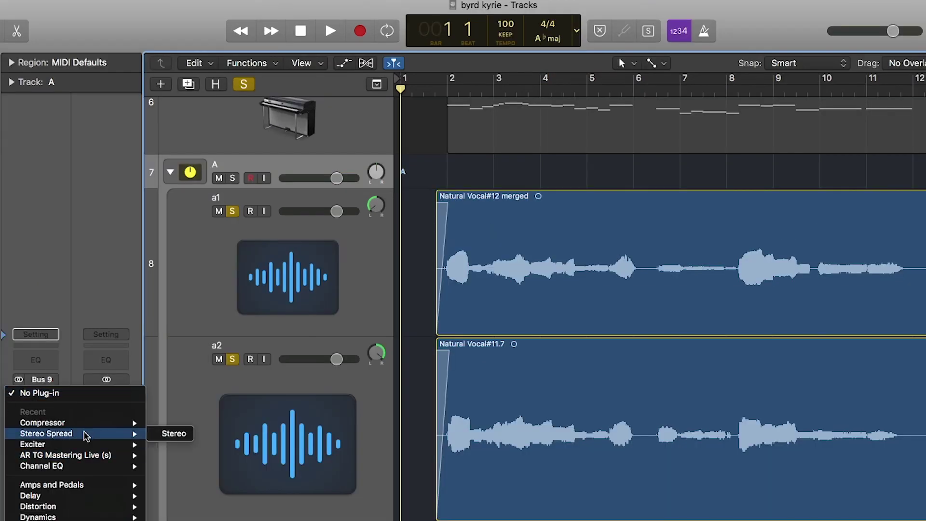
{"action": "mouse_move", "coordinate": [193, 346]}
{"action": "left_click", "coordinate": [201, 467]}
Set the EQ low cut to 94 Hz and dip band 2 by -9 dB at 46 Hz
{"action": "left_click_drag", "start_coordinate": [205, 241], "coordinate": [294, 247]}
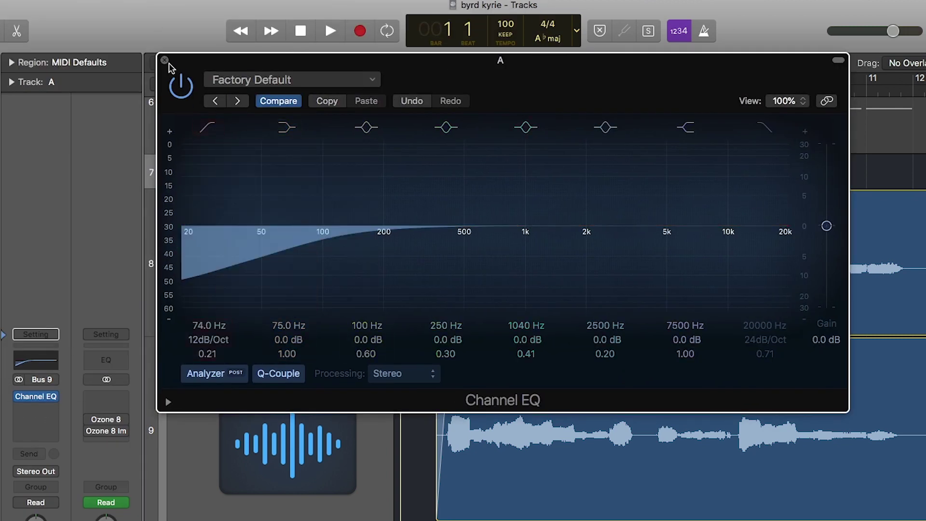
{"action": "left_click_drag", "start_coordinate": [217, 337], "coordinate": [216, 333]}
{"action": "left_click_drag", "start_coordinate": [297, 225], "coordinate": [254, 254]}
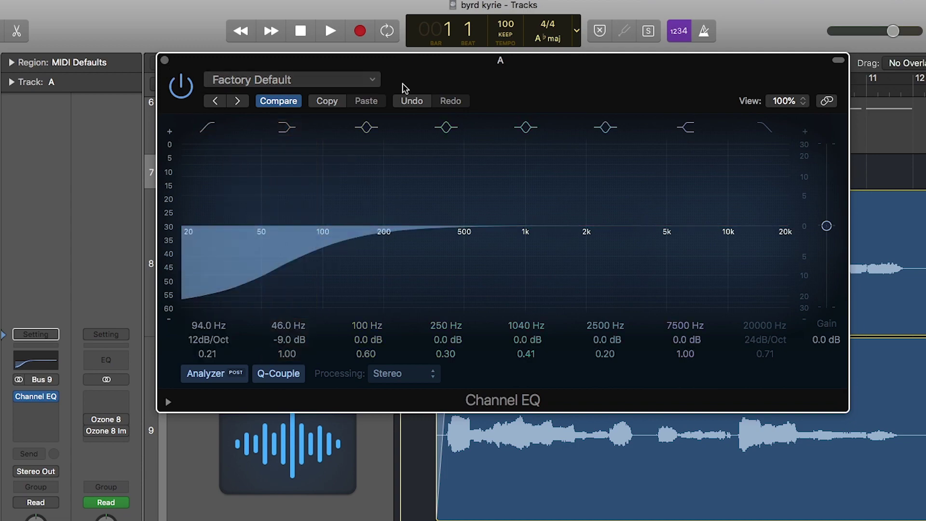
{"action": "left_click_drag", "start_coordinate": [165, 61], "coordinate": [181, 57]}
{"action": "left_click", "coordinate": [179, 57]}
Insert a stereo Compressor below the Channel EQ and listen to it
{"action": "left_click", "coordinate": [36, 396]}
{"action": "mouse_move", "coordinate": [104, 447]}
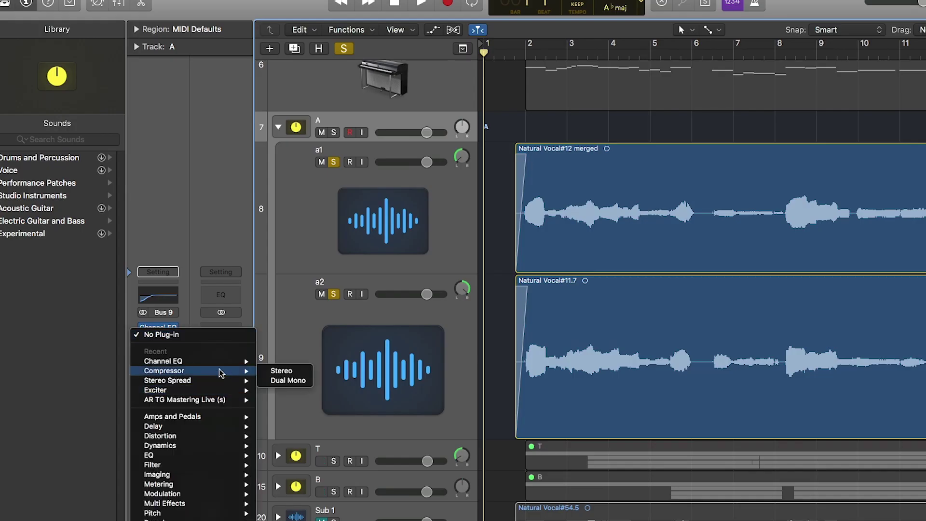
{"action": "left_click", "coordinate": [297, 374]}
{"action": "key", "text": "space"}
{"action": "left_click_drag", "start_coordinate": [410, 26], "coordinate": [289, 40]}
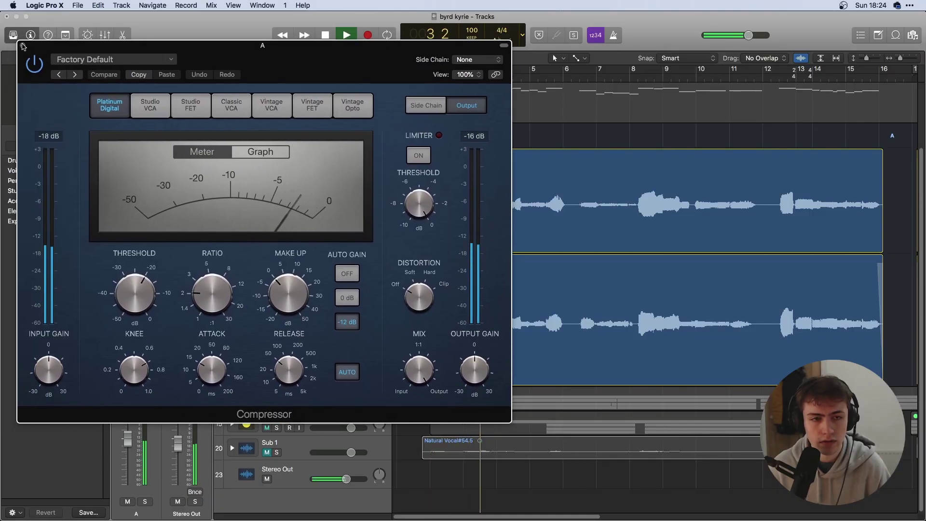
{"action": "left_click", "coordinate": [24, 46]}
{"action": "key", "text": "space"}
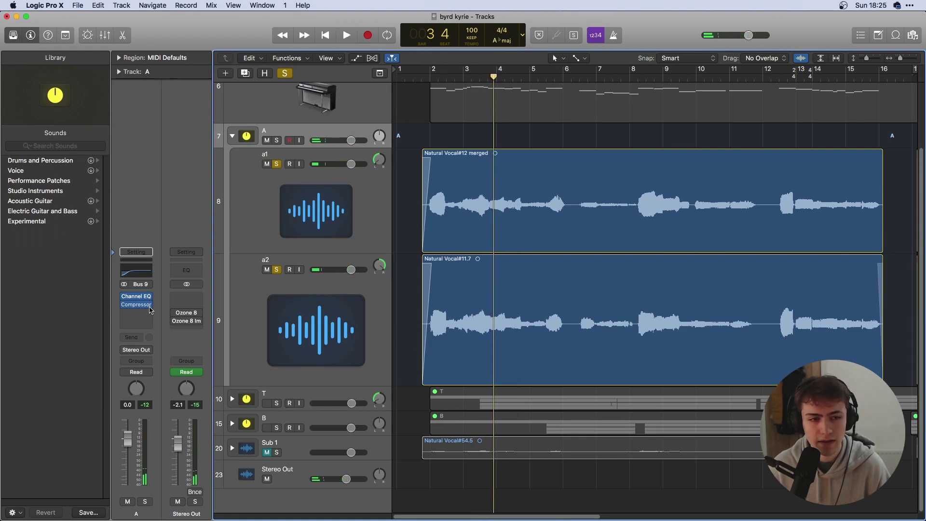
Lower the Compressor threshold to about -19.5 dB during playback
{"action": "left_click", "coordinate": [136, 305]}
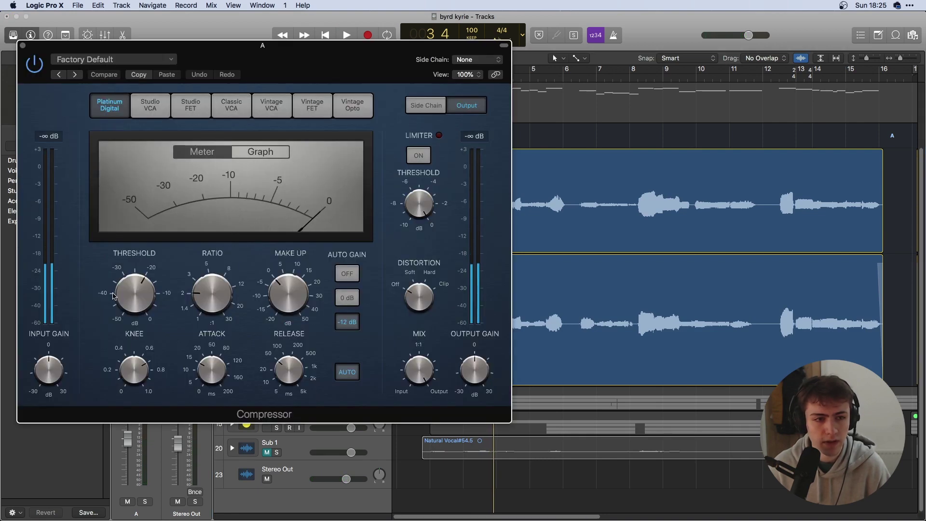
{"action": "key", "text": "space"}
{"action": "left_click_drag", "start_coordinate": [142, 289], "coordinate": [141, 291]}
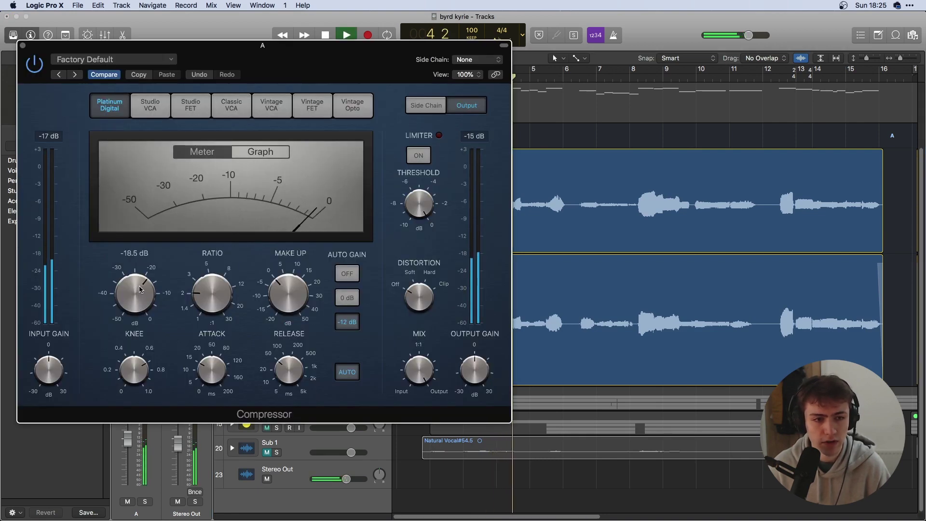
{"action": "left_click", "coordinate": [22, 45]}
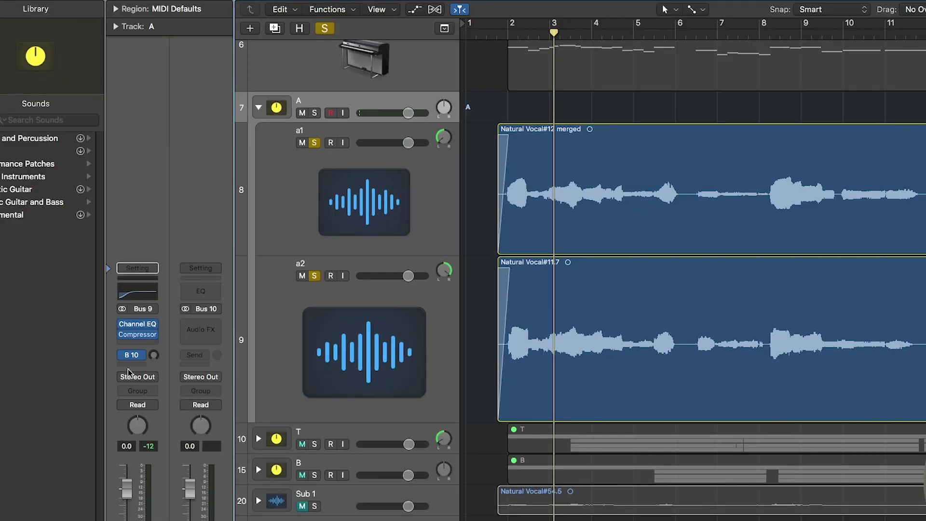
Route a send from track A to Bus 10
{"action": "left_click", "coordinate": [130, 365]}
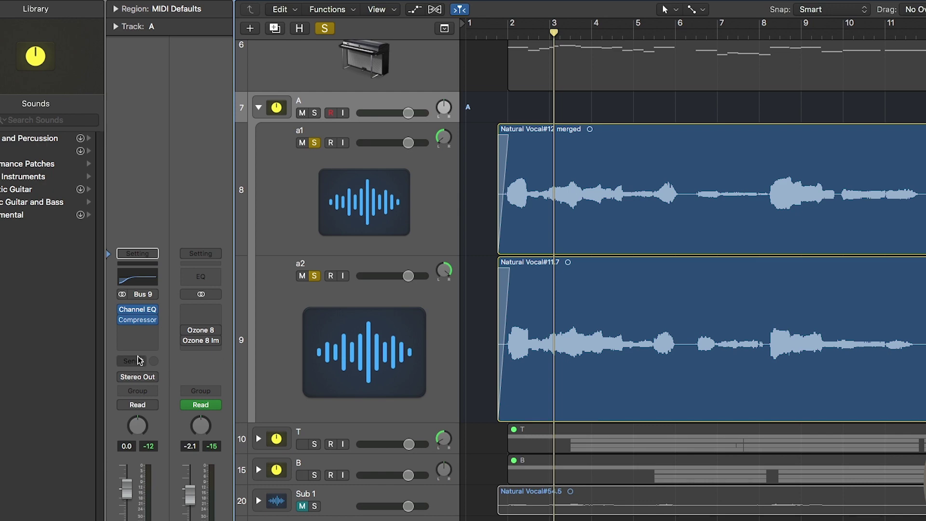
{"action": "left_click", "coordinate": [132, 361]}
{"action": "mouse_move", "coordinate": [145, 414]}
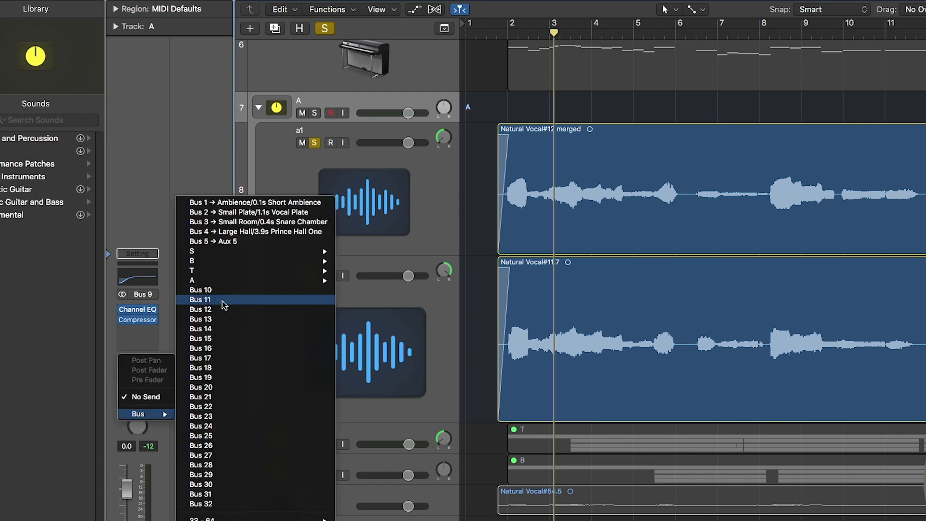
{"action": "left_click", "coordinate": [268, 290]}
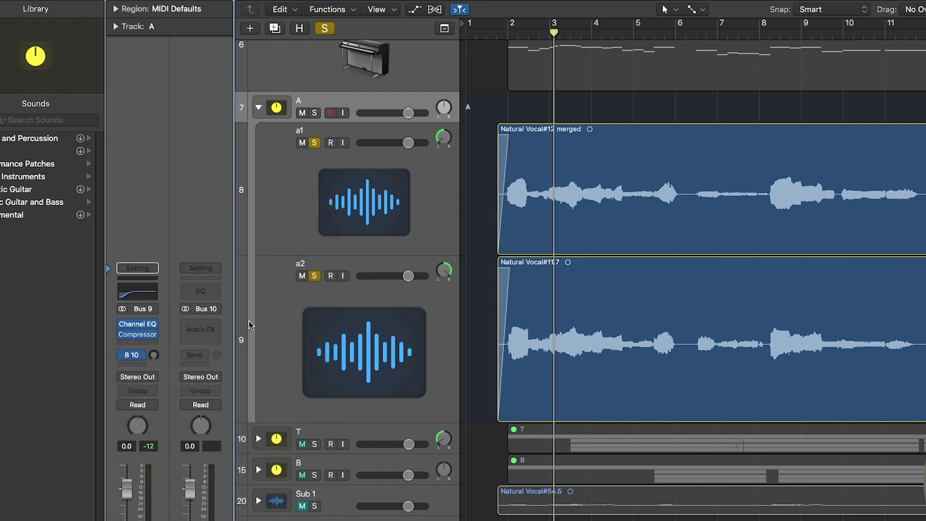
Load a Space Designer reverb on the Bus 10 aux
{"action": "left_click", "coordinate": [201, 322]}
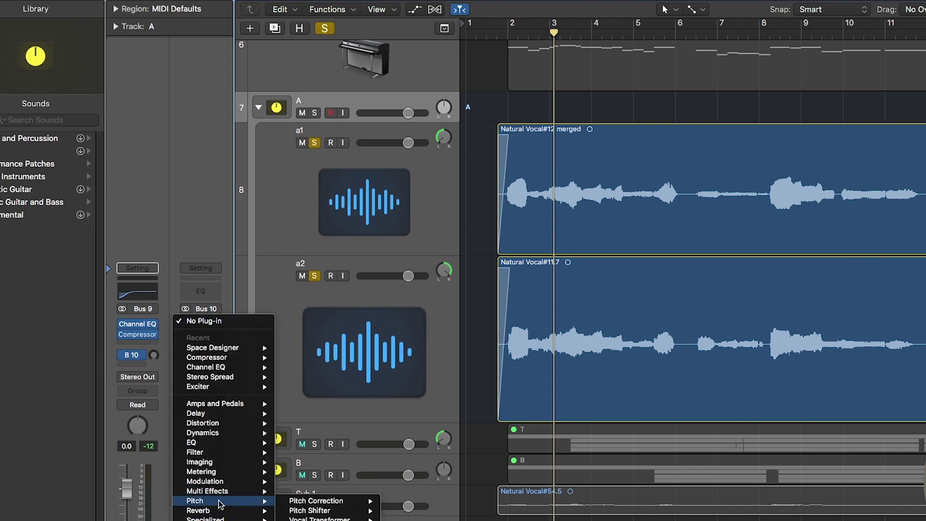
{"action": "mouse_move", "coordinate": [222, 512]}
{"action": "left_click", "coordinate": [212, 347]}
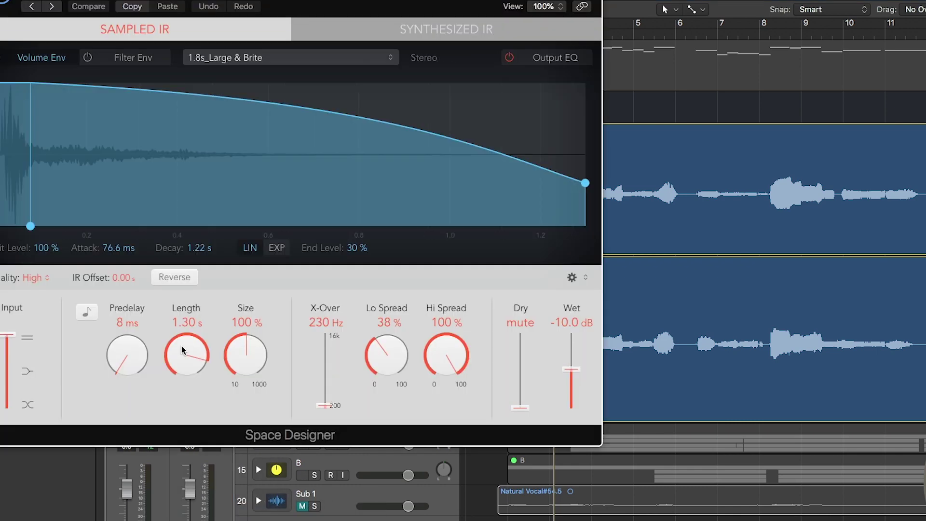
{"action": "left_click_drag", "start_coordinate": [30, 1], "coordinate": [205, 12]}
{"action": "left_click", "coordinate": [159, 5]}
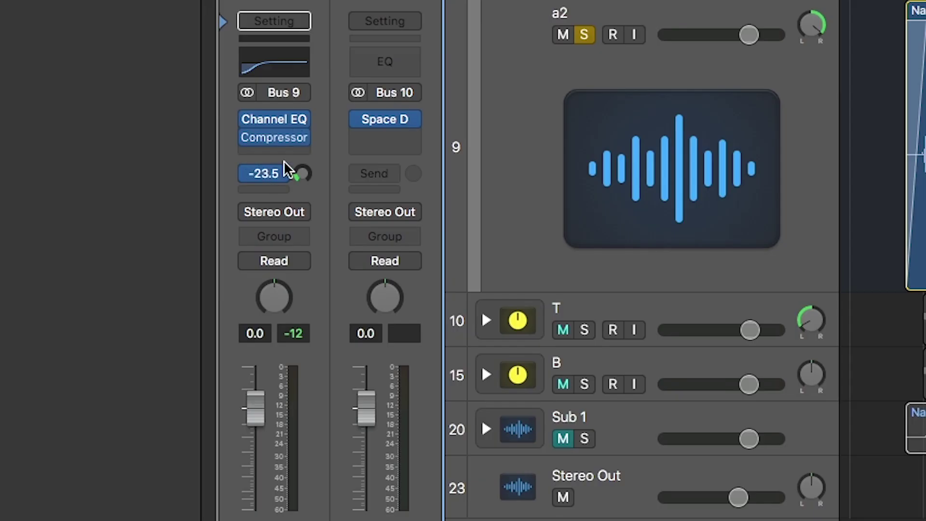
Start playback from bar 1 beat 4 to hear the bus effects
{"action": "left_click", "coordinate": [415, 78]}
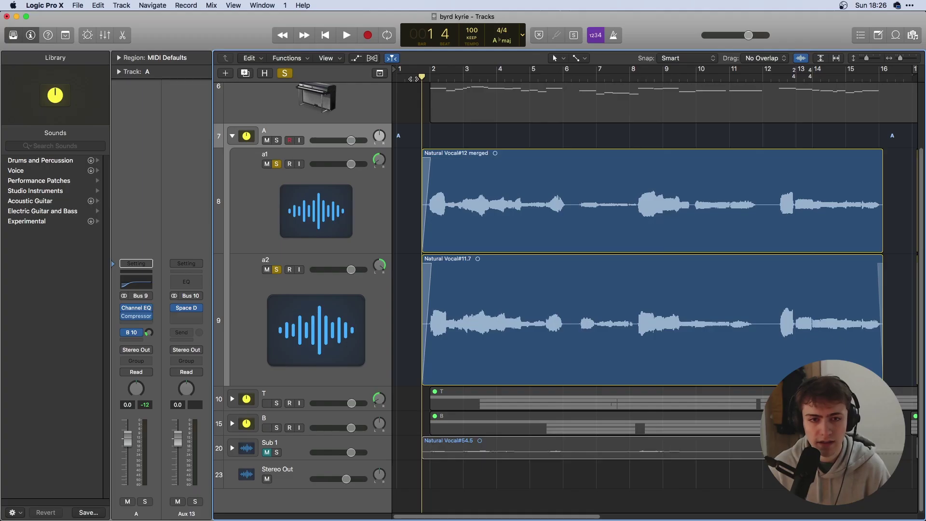
{"action": "key", "text": "space"}
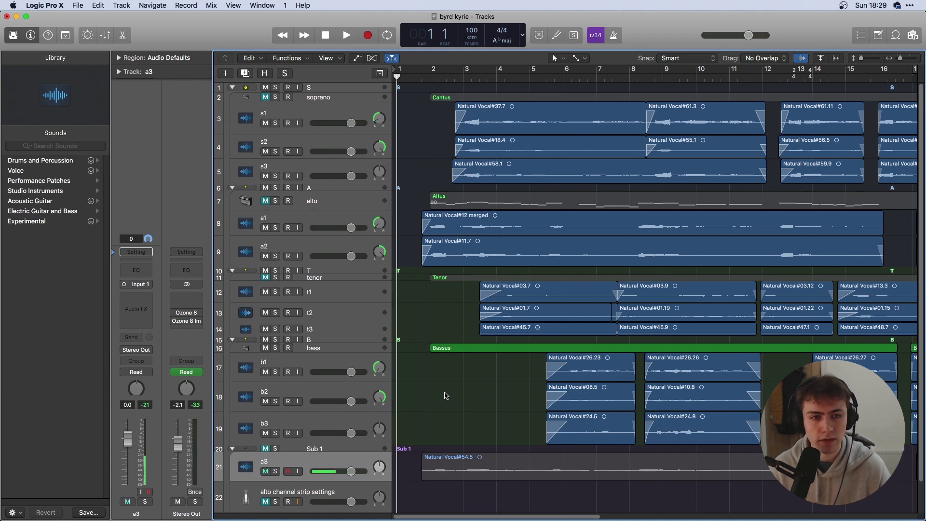
Drag track a3 into the alto section directly below a2
{"action": "scroll", "coordinate": [340, 434], "scroll_direction": "down", "scroll_amount": 2}
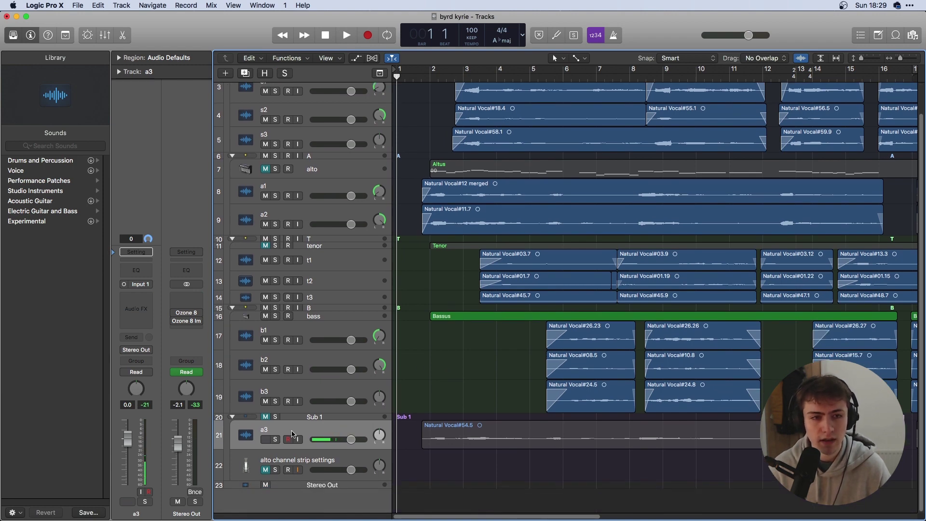
{"action": "left_click_drag", "start_coordinate": [292, 433], "coordinate": [359, 273]}
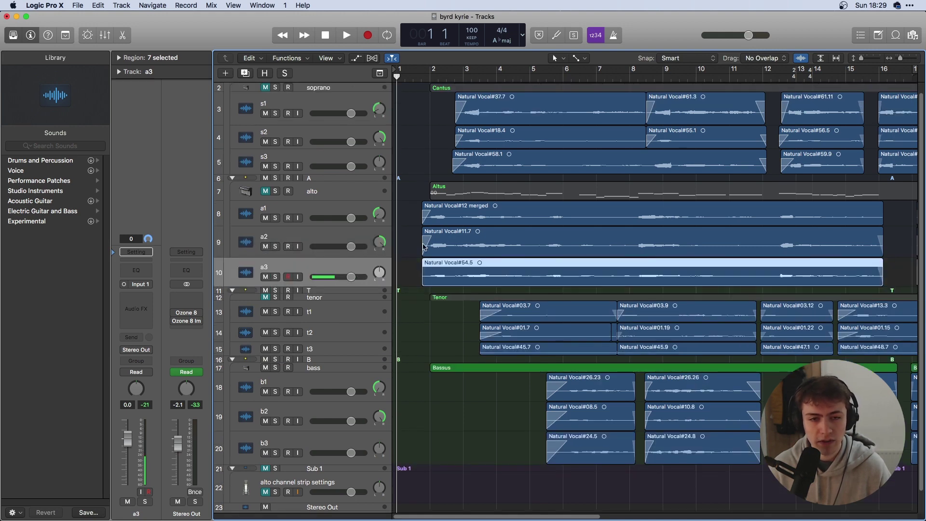
{"action": "scroll", "coordinate": [405, 323], "scroll_direction": "down", "scroll_amount": 1}
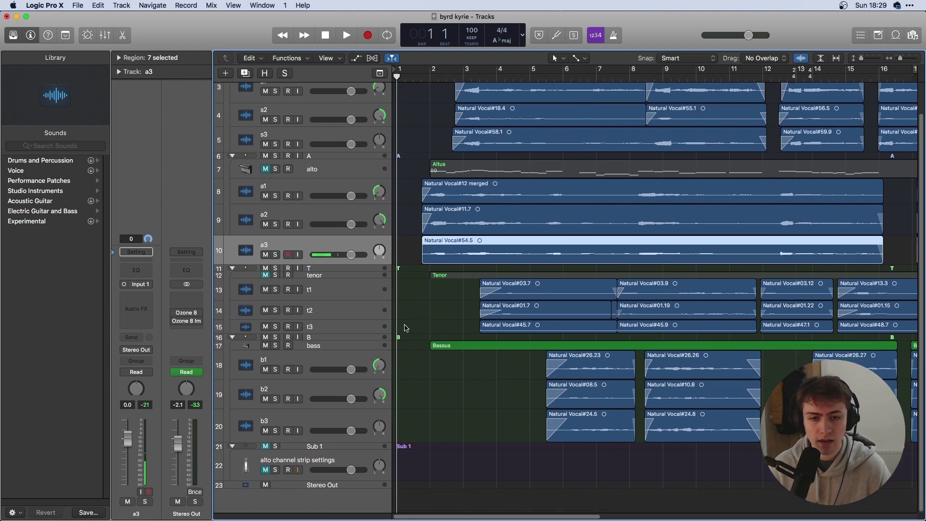
{"action": "scroll", "coordinate": [406, 326], "scroll_direction": "up", "scroll_amount": 2}
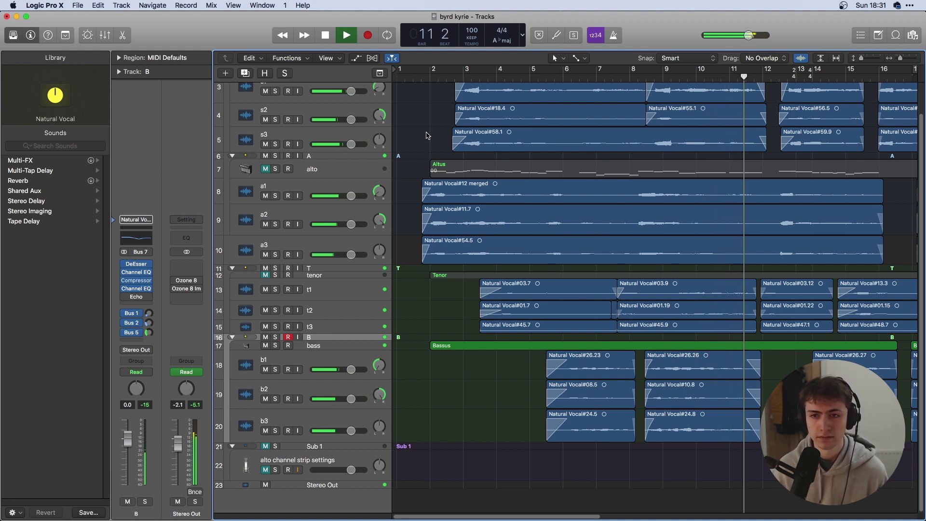
Stop playback and return the playhead to bar 1 beat 3
{"action": "key", "text": "space"}
{"action": "scroll", "coordinate": [426, 135], "scroll_direction": "up", "scroll_amount": 1}
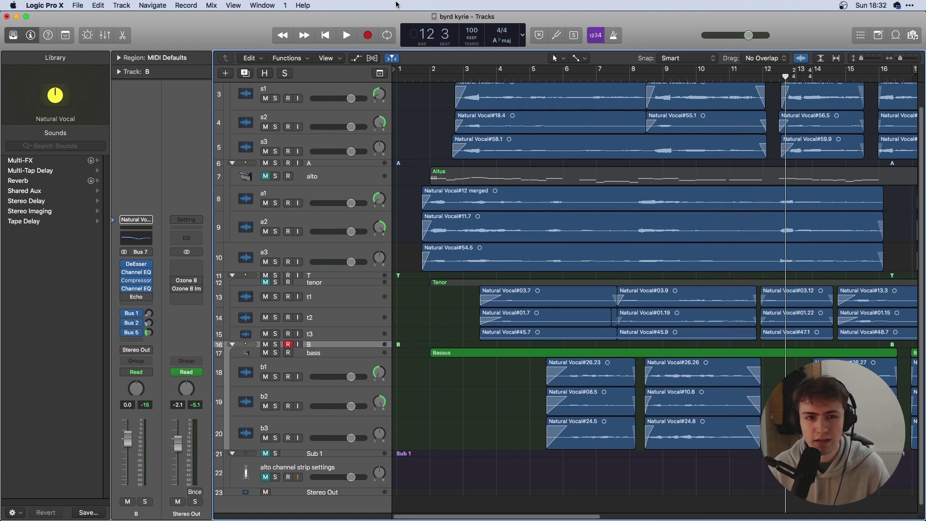
{"action": "left_click", "coordinate": [413, 81]}
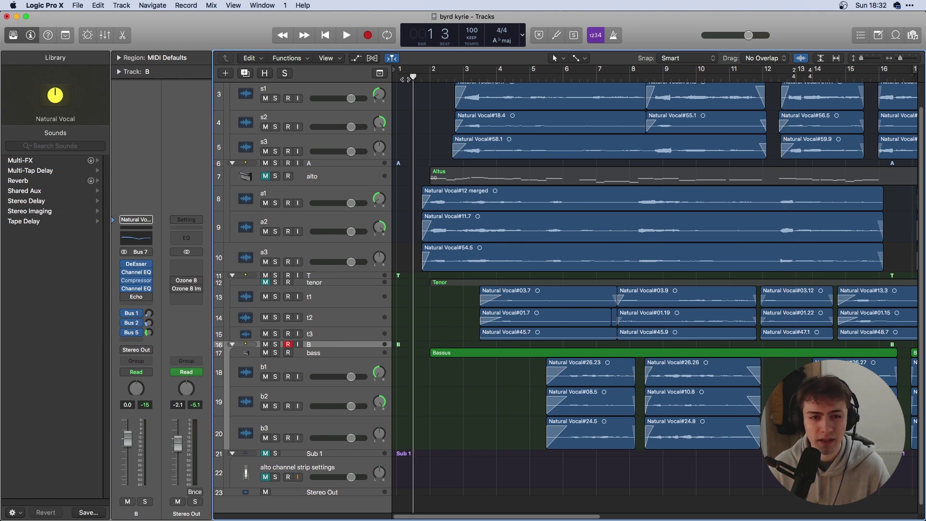
{"action": "scroll", "coordinate": [405, 146], "scroll_direction": "up", "scroll_amount": 3}
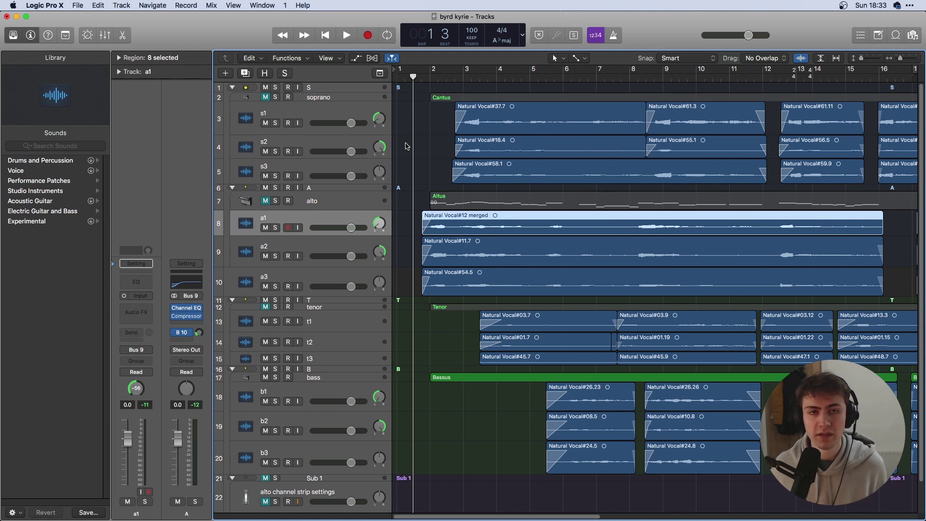
{"action": "scroll", "coordinate": [367, 203], "scroll_direction": "down", "scroll_amount": 3}
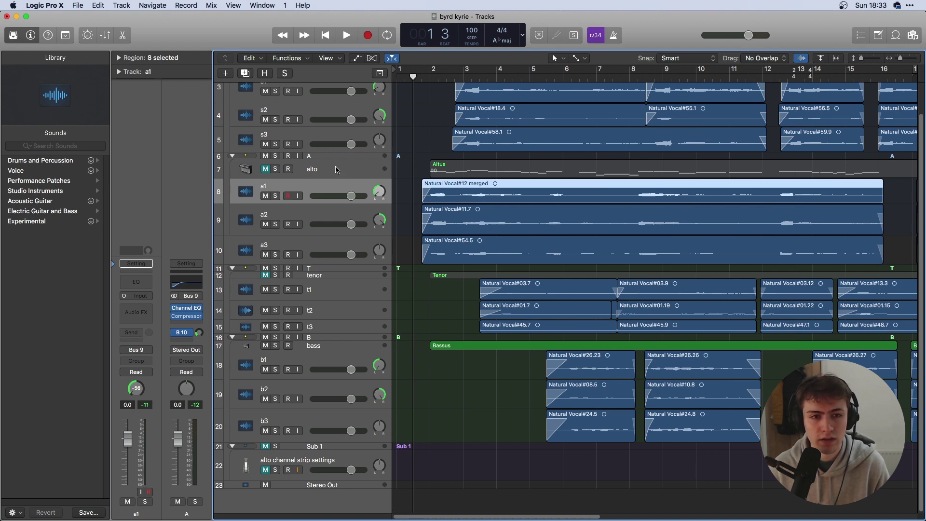
{"action": "scroll", "coordinate": [336, 186], "scroll_direction": "up", "scroll_amount": 3}
Add a second send on track A routed to Bus 11
{"action": "left_click", "coordinate": [330, 191]}
{"action": "scroll", "coordinate": [331, 200], "scroll_direction": "down", "scroll_amount": 3}
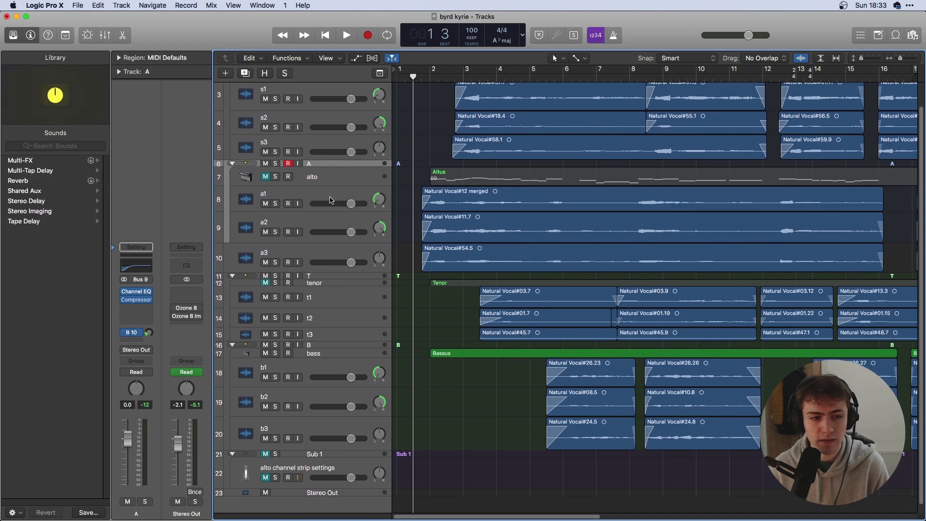
{"action": "left_click", "coordinate": [131, 332]}
{"action": "mouse_move", "coordinate": [140, 383]}
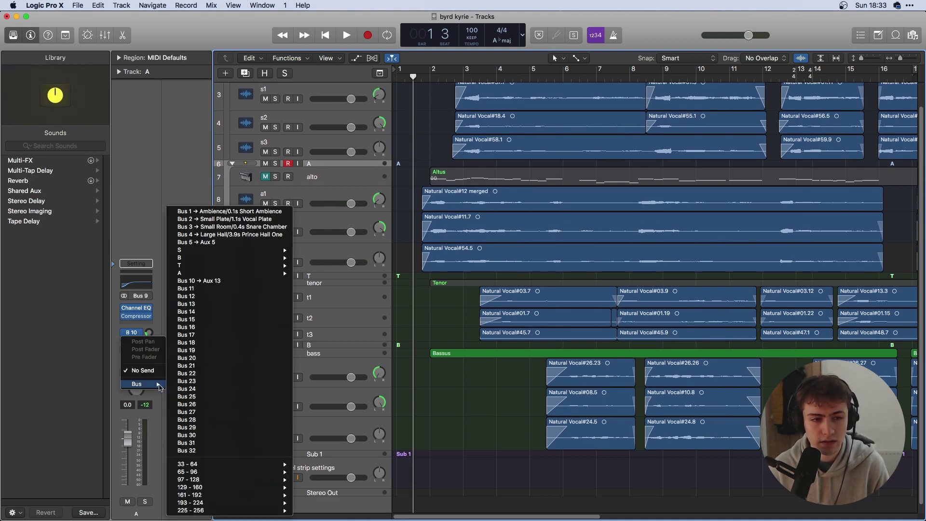
{"action": "left_click", "coordinate": [204, 290]}
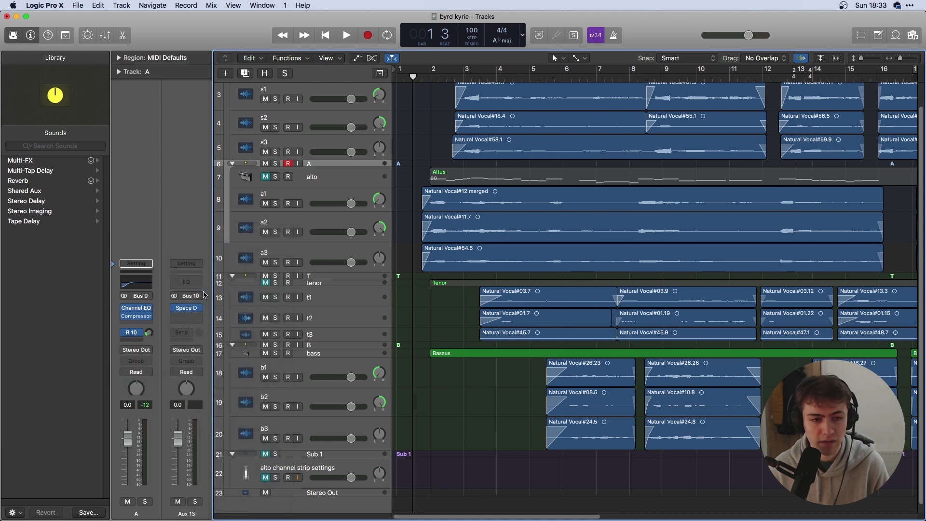
{"action": "scroll", "coordinate": [304, 198], "scroll_direction": "up", "scroll_amount": 1}
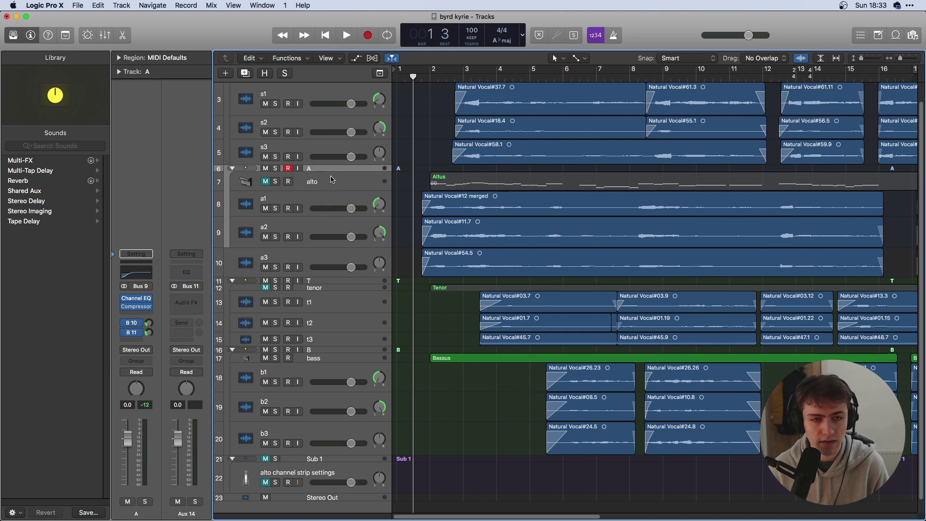
Insert a Stereo Spread effect on the Bus 11 aux
{"action": "left_click", "coordinate": [136, 314]}
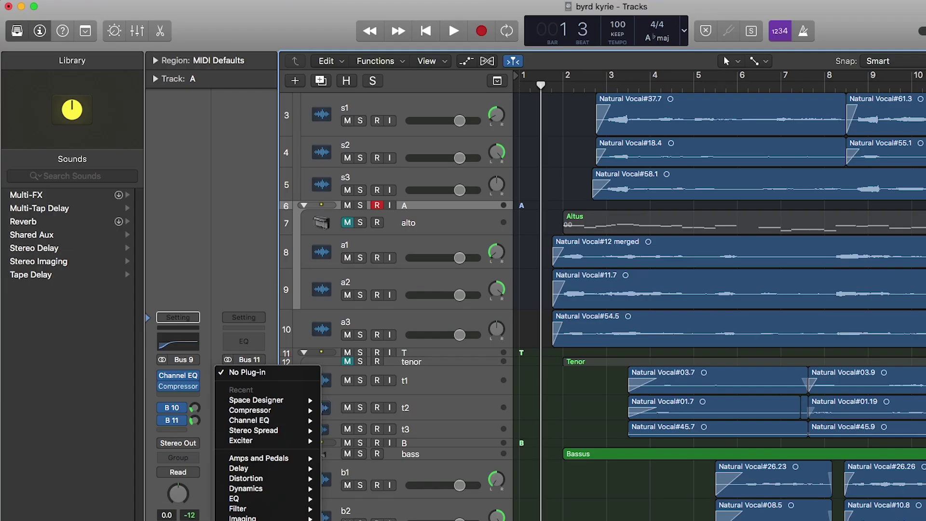
{"action": "mouse_move", "coordinate": [260, 517]}
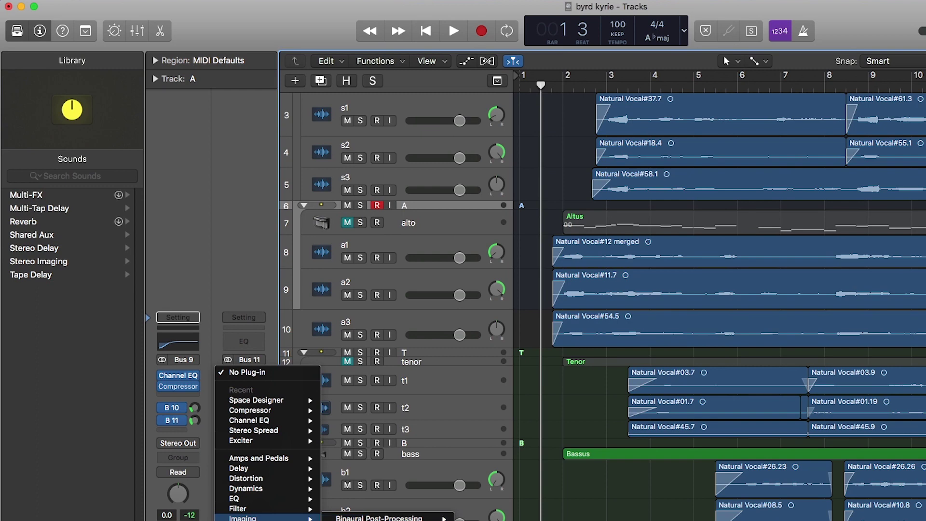
{"action": "left_click", "coordinate": [376, 519]}
Load ChromaVerb on Aux 14, dip its low damping near 200 Hz, and set decay to 1.40 s
{"action": "left_click", "coordinate": [243, 386]}
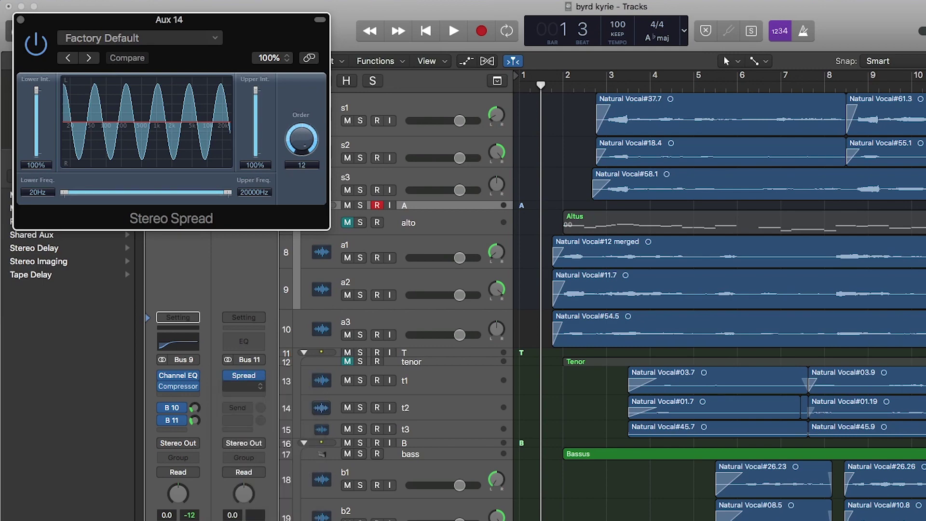
{"action": "left_click", "coordinate": [347, 516]}
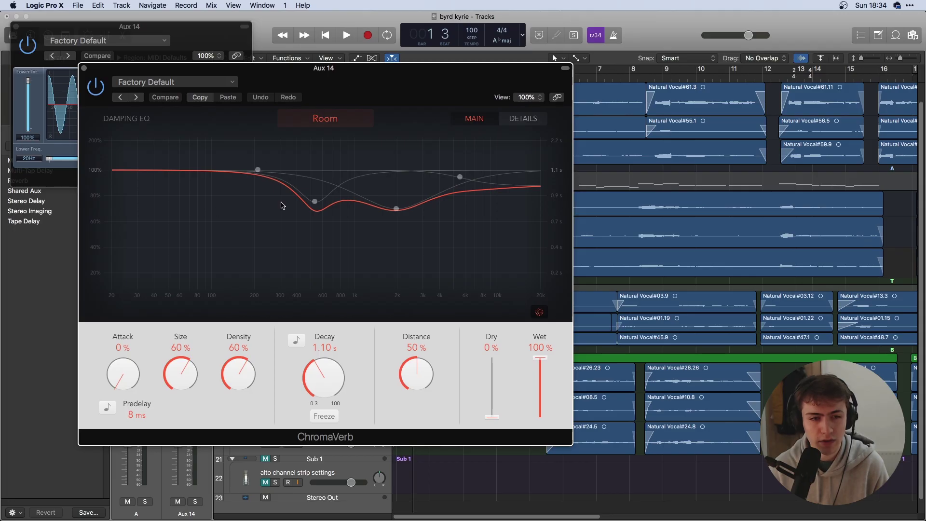
{"action": "mouse_move", "coordinate": [262, 173]}
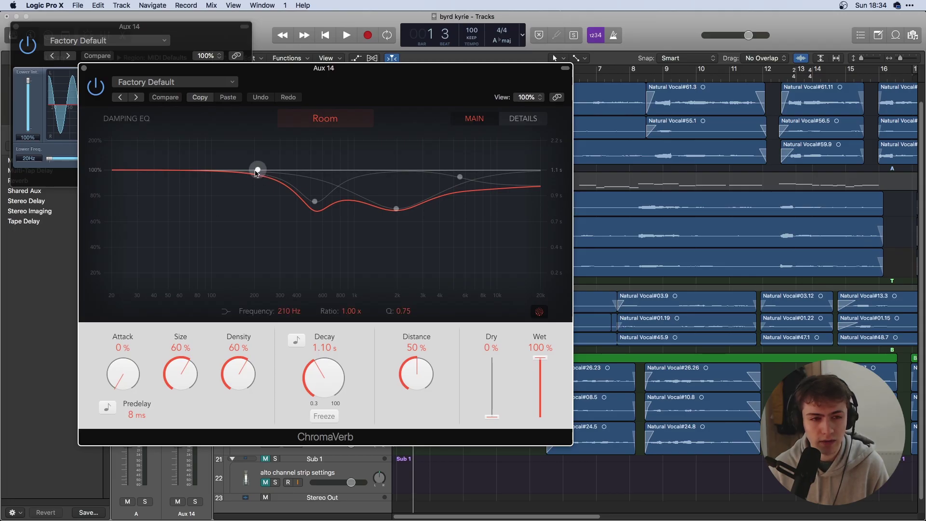
{"action": "left_click_drag", "start_coordinate": [256, 173], "coordinate": [253, 199]}
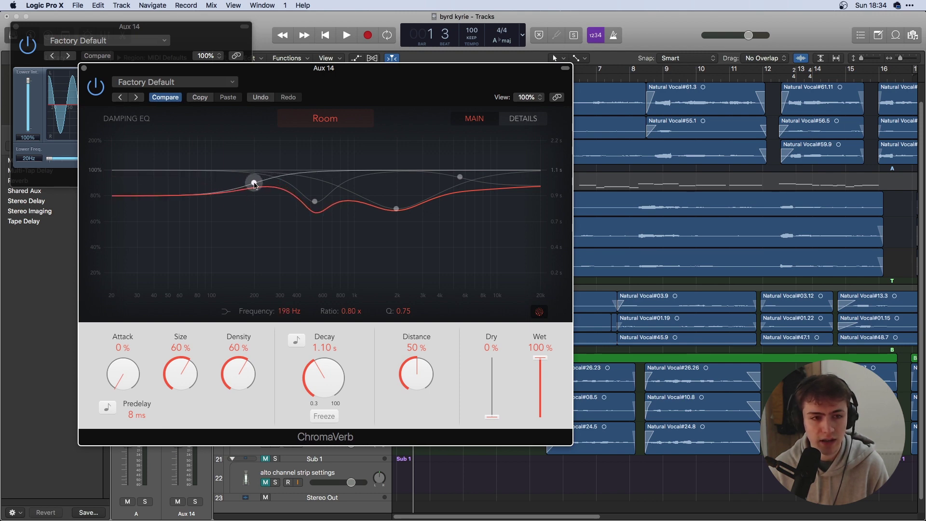
{"action": "left_click_drag", "start_coordinate": [254, 185], "coordinate": [254, 188]}
{"action": "left_click_drag", "start_coordinate": [318, 366], "coordinate": [314, 345]}
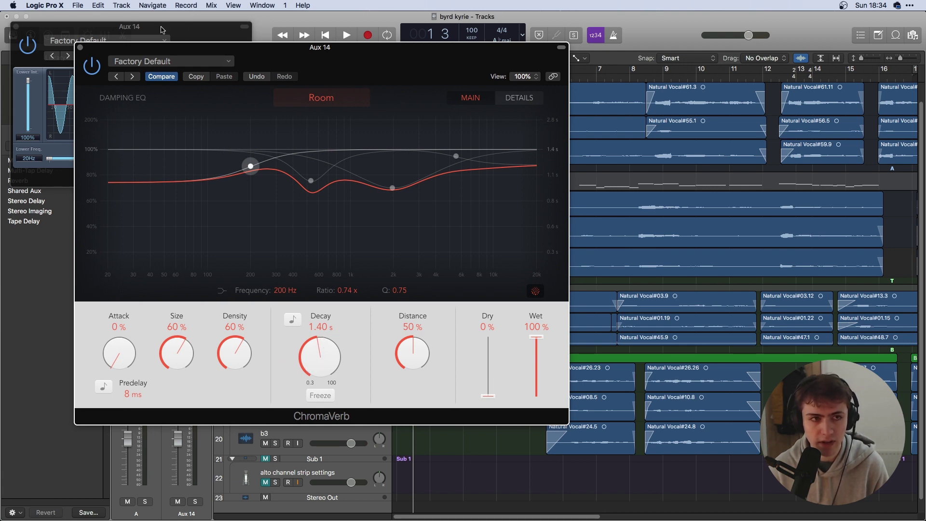
{"action": "left_click", "coordinate": [80, 48]}
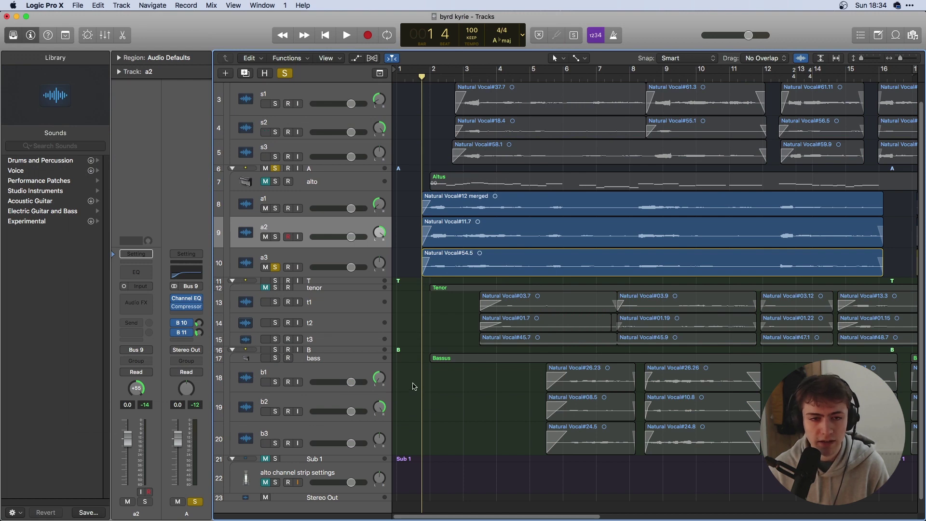
Unsolo the a3 alto track and play back the full choir through the new reverb
{"action": "left_click", "coordinate": [276, 267]}
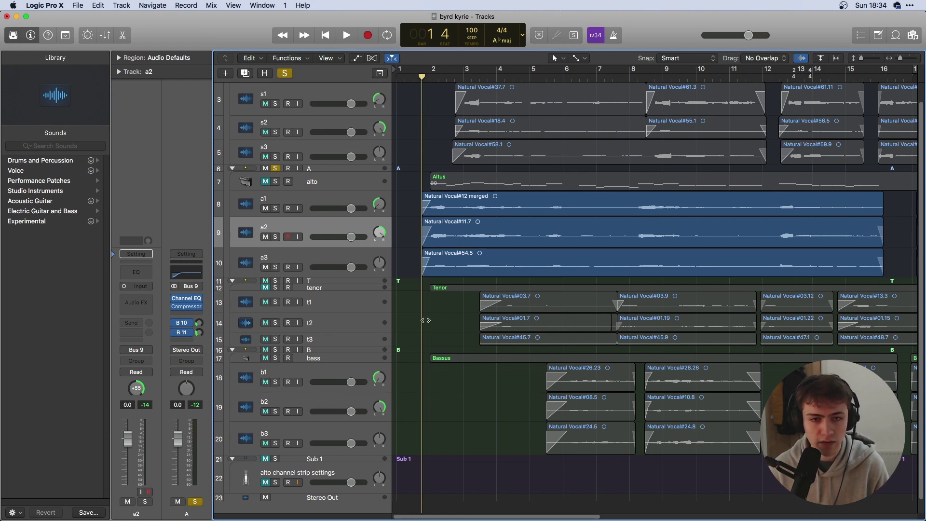
{"action": "key", "text": "space"}
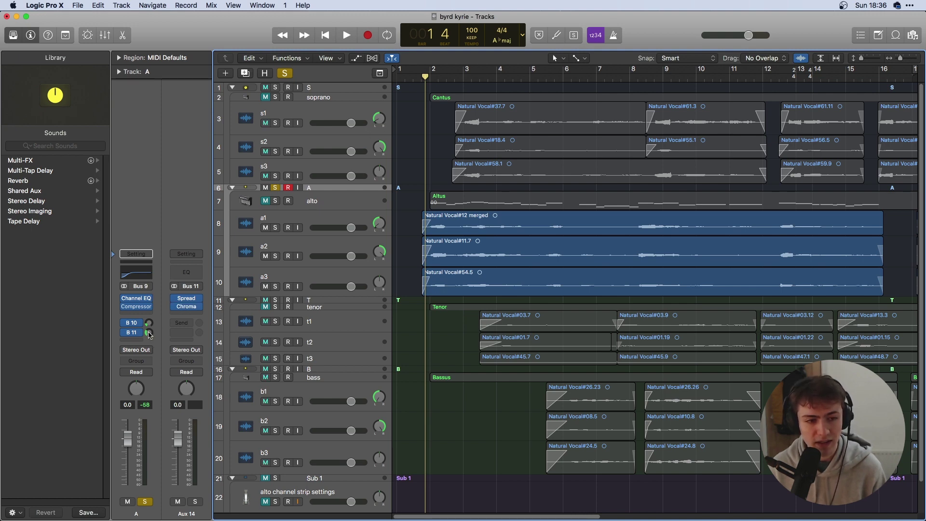
Adjust track A's Bus 11 send and pull its Bus 10 send down to -25.5 dB
{"action": "left_click_drag", "start_coordinate": [149, 332], "coordinate": [149, 330]}
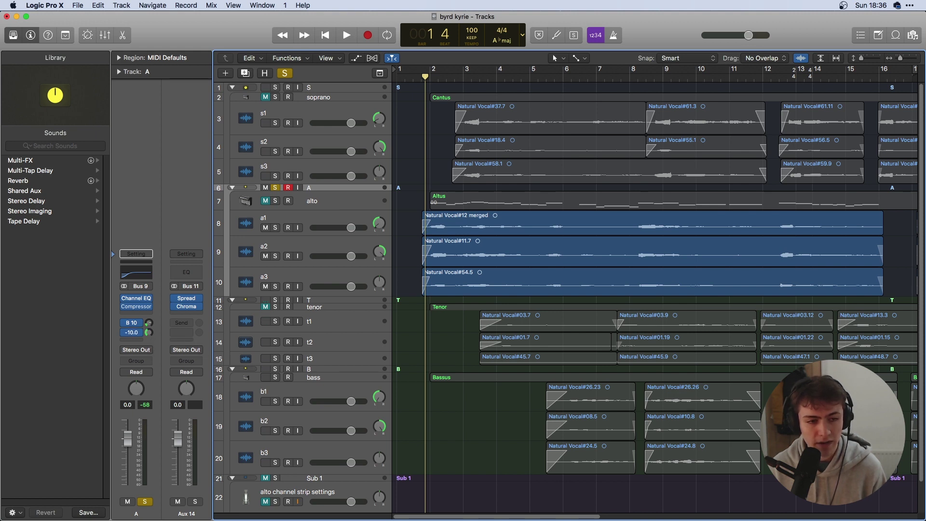
{"action": "left_click_drag", "start_coordinate": [149, 332], "coordinate": [149, 327]}
{"action": "left_click_drag", "start_coordinate": [222, 239], "coordinate": [230, 292]}
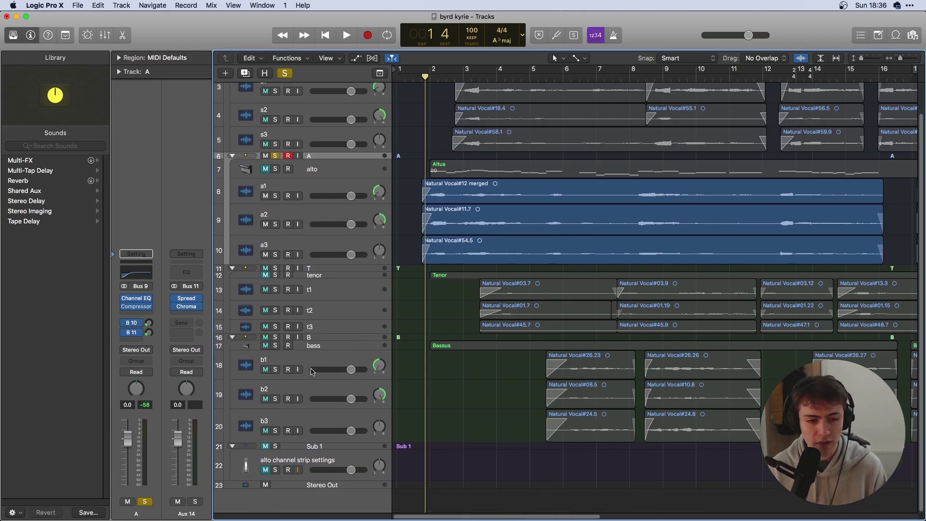
Select the b1 bass track and raise its volume to +0.2 dB
{"action": "left_click", "coordinate": [311, 371]}
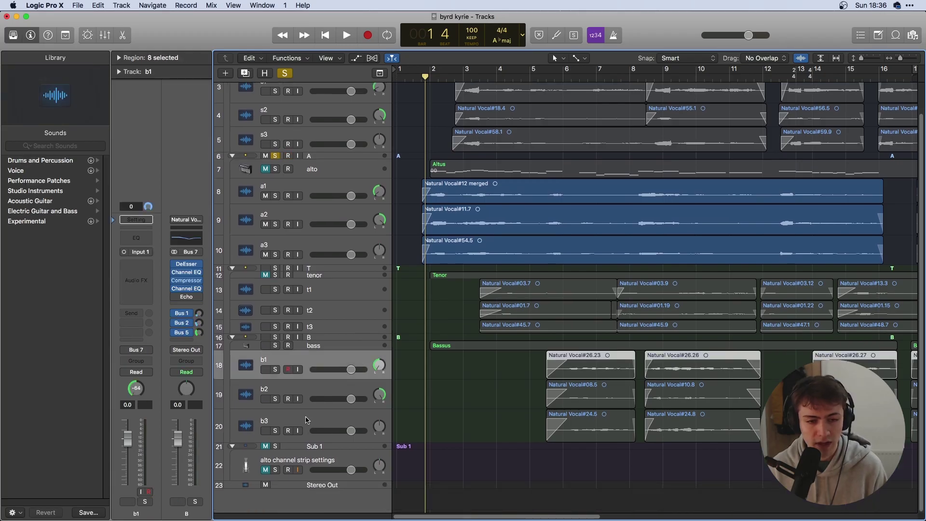
{"action": "left_click", "coordinate": [309, 431], "text": "shift"}
{"action": "left_click_drag", "start_coordinate": [351, 369], "coordinate": [339, 370]}
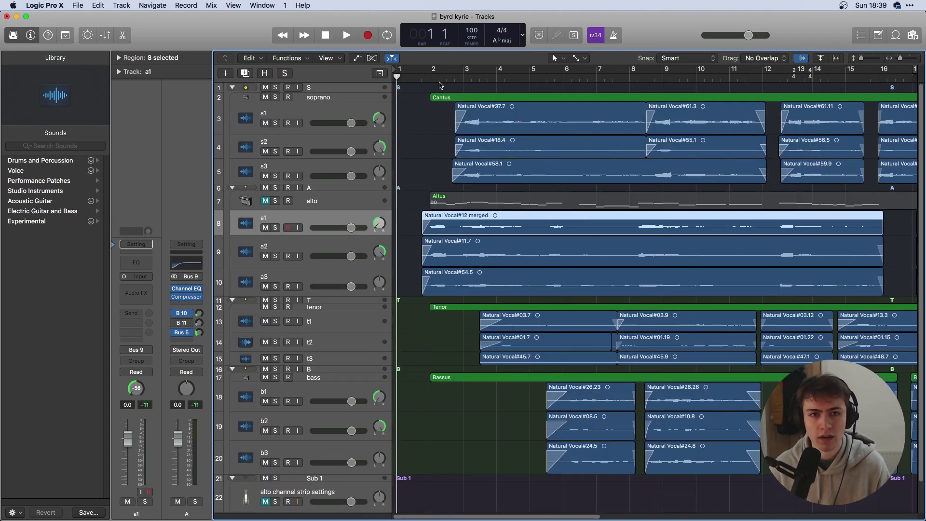
{"action": "left_click", "coordinate": [414, 76]}
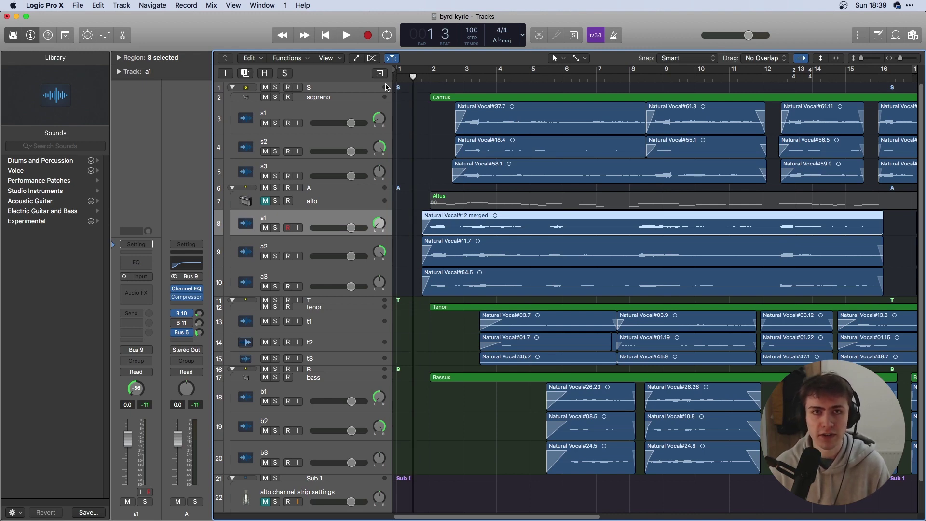
{"action": "key", "text": "space"}
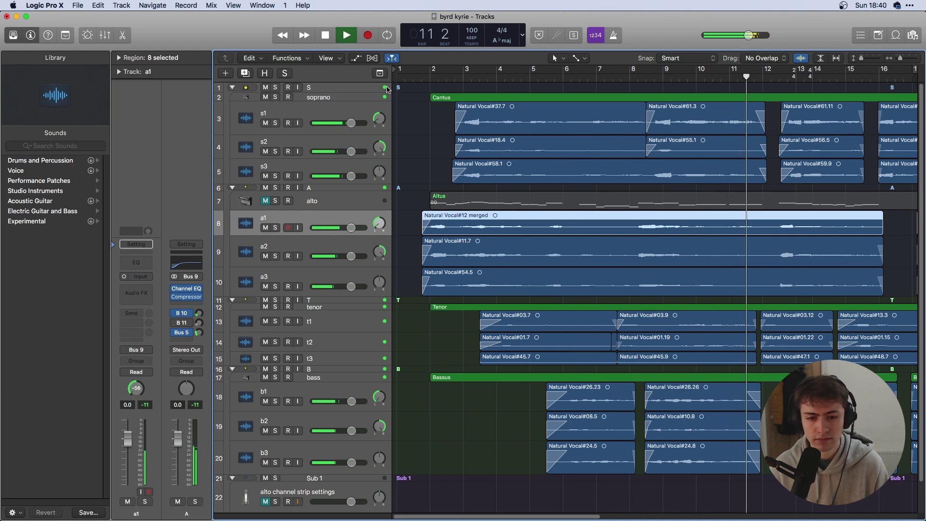
{"action": "key", "text": "space"}
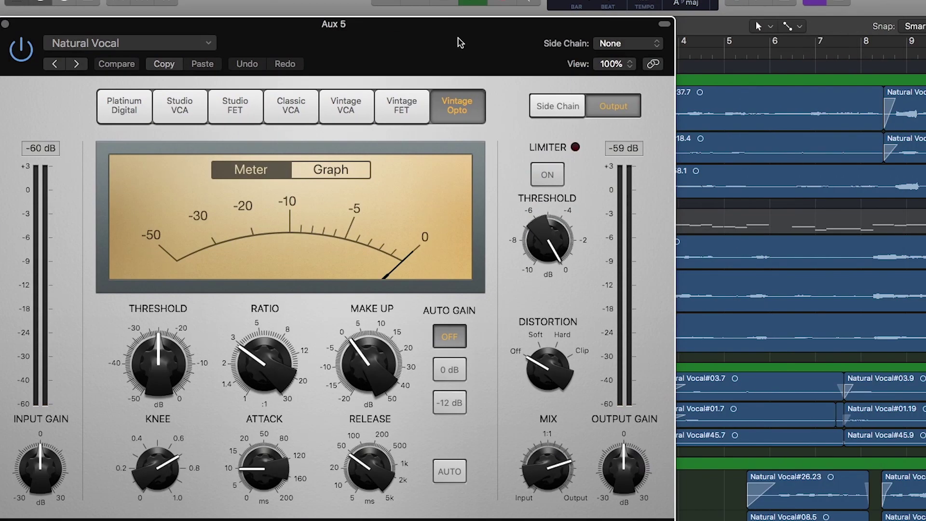
{"action": "key", "text": "space"}
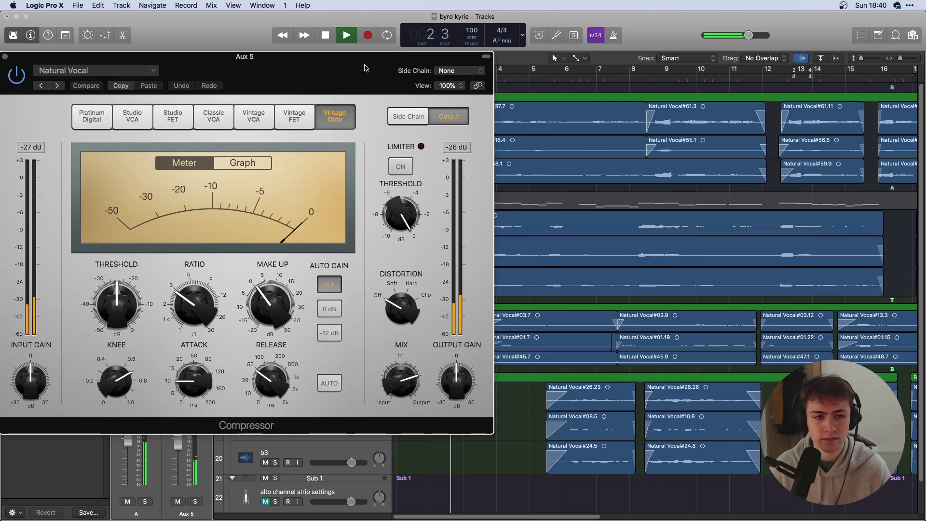
{"action": "left_click_drag", "start_coordinate": [365, 68], "coordinate": [410, 64]}
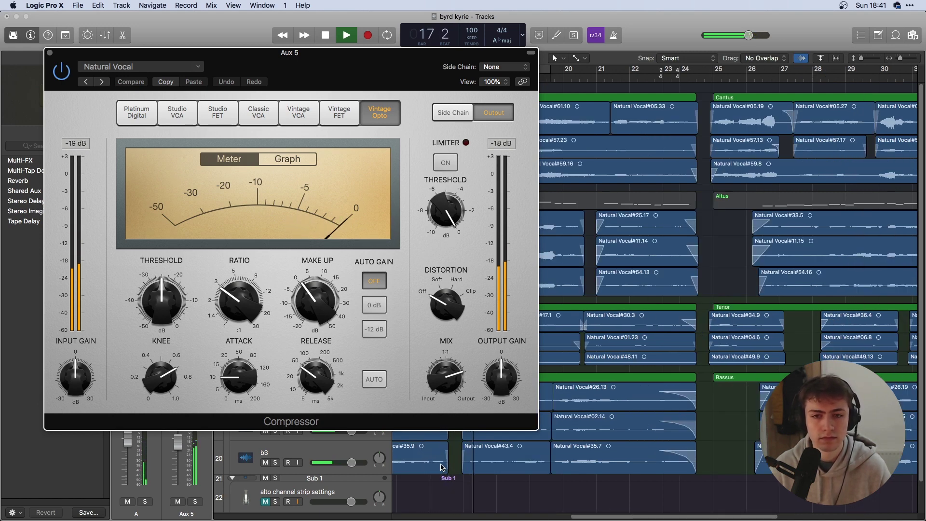
{"action": "left_click_drag", "start_coordinate": [412, 106], "coordinate": [349, 96]}
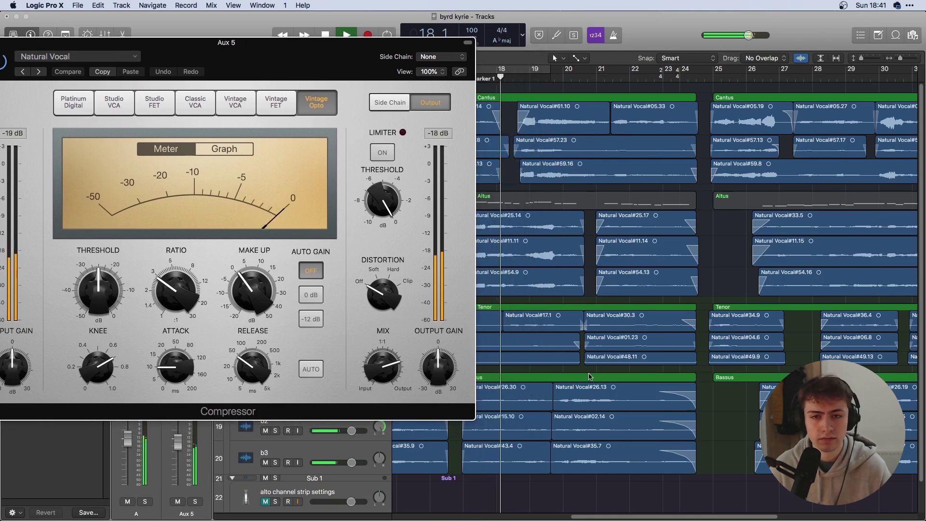
{"action": "mouse_move", "coordinate": [597, 516]}
{"action": "left_mouse_down"}
{"action": "mouse_move", "coordinate": [571, 516]}
{"action": "mouse_move", "coordinate": [600, 516]}
{"action": "left_mouse_up"}
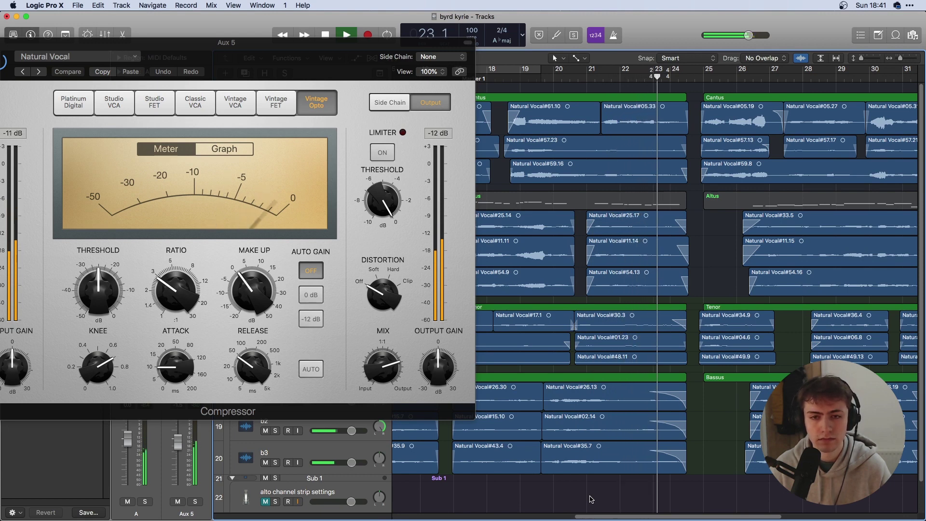
{"action": "left_click_drag", "start_coordinate": [1, 54], "coordinate": [100, 68]}
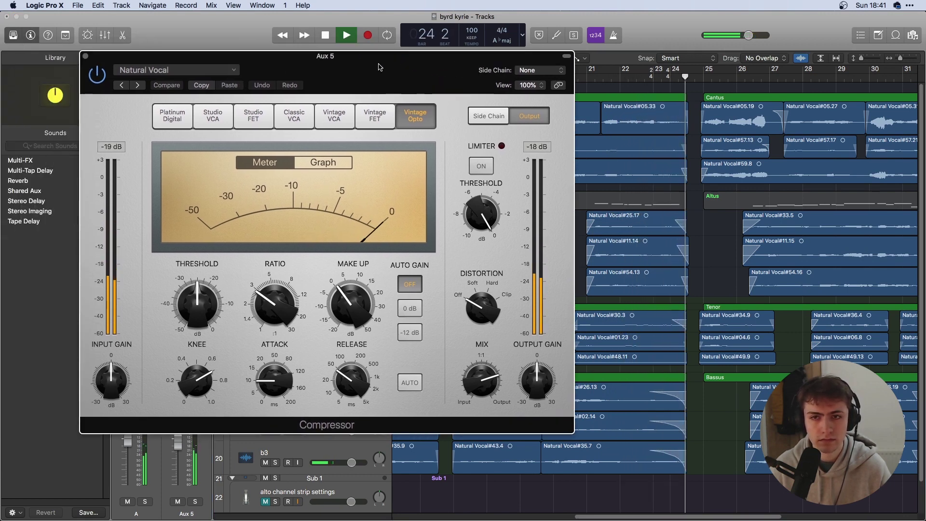
{"action": "left_click", "coordinate": [85, 56]}
{"action": "key", "text": "space"}
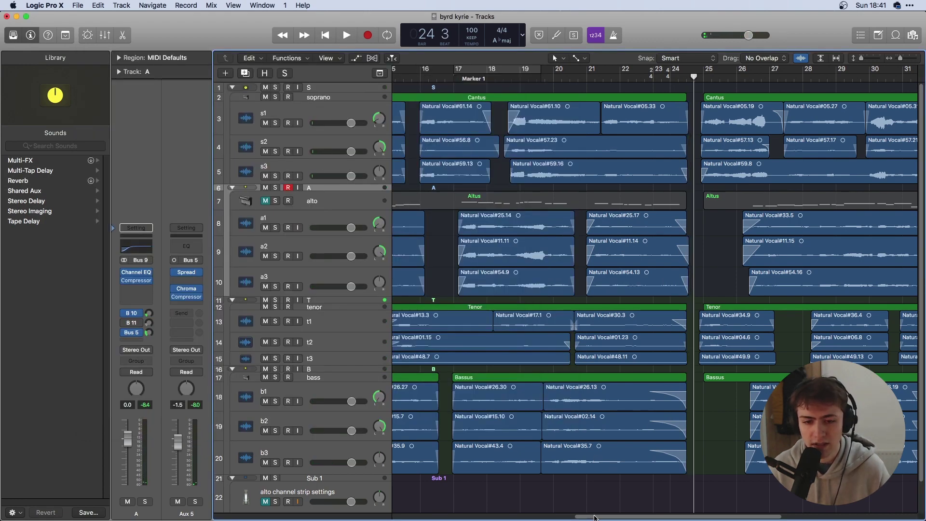
{"action": "scroll", "coordinate": [502, 341], "scroll_direction": "left", "scroll_amount": 10}
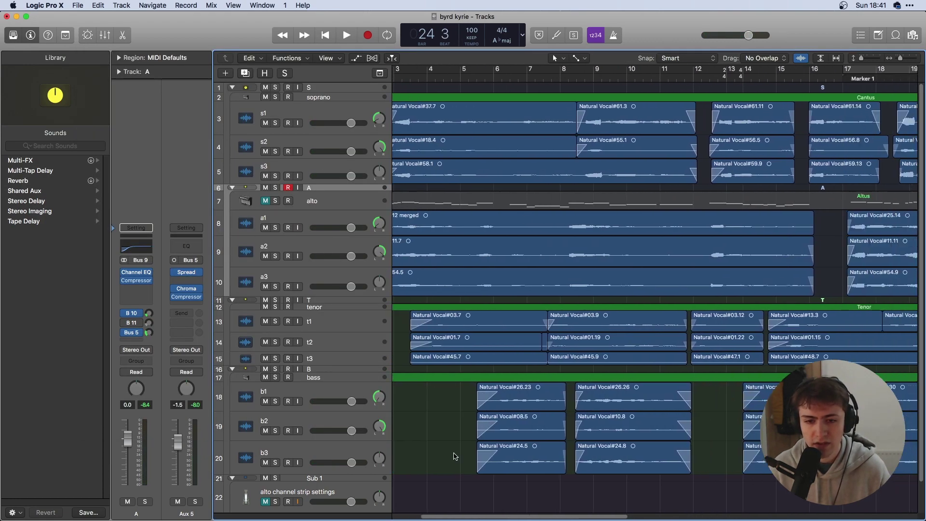
Select the Cantus soprano group region and place the playhead at bar 12
{"action": "left_click", "coordinate": [528, 102]}
{"action": "left_click", "coordinate": [528, 97]}
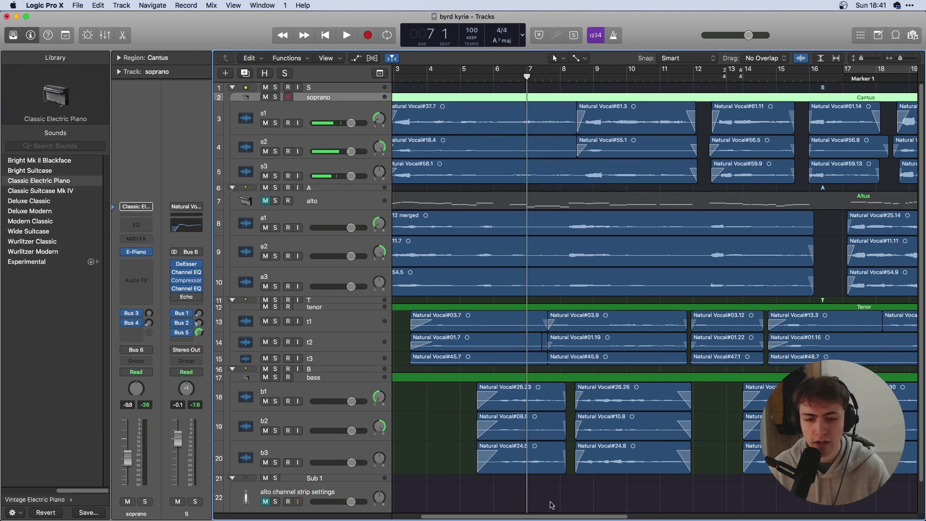
{"action": "scroll", "coordinate": [532, 435], "scroll_direction": "right", "scroll_amount": 2}
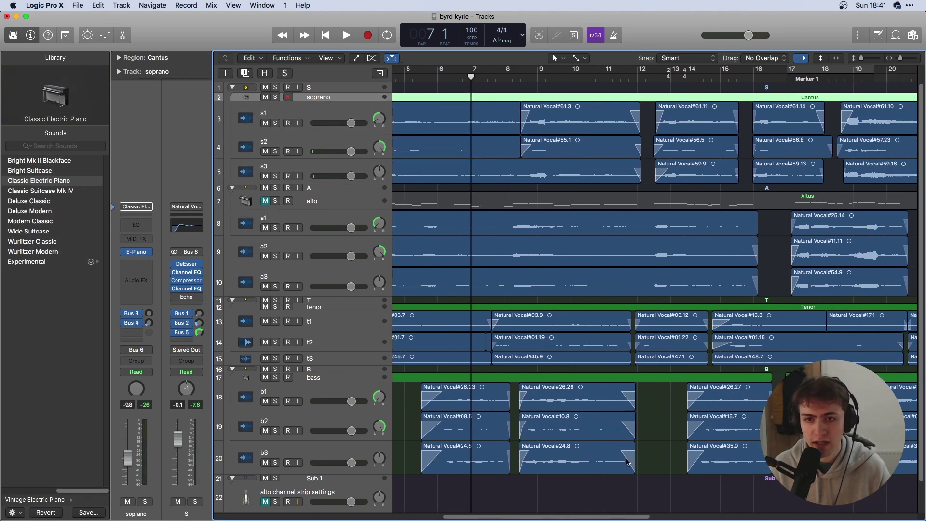
{"action": "scroll", "coordinate": [664, 388], "scroll_direction": "left", "scroll_amount": 2}
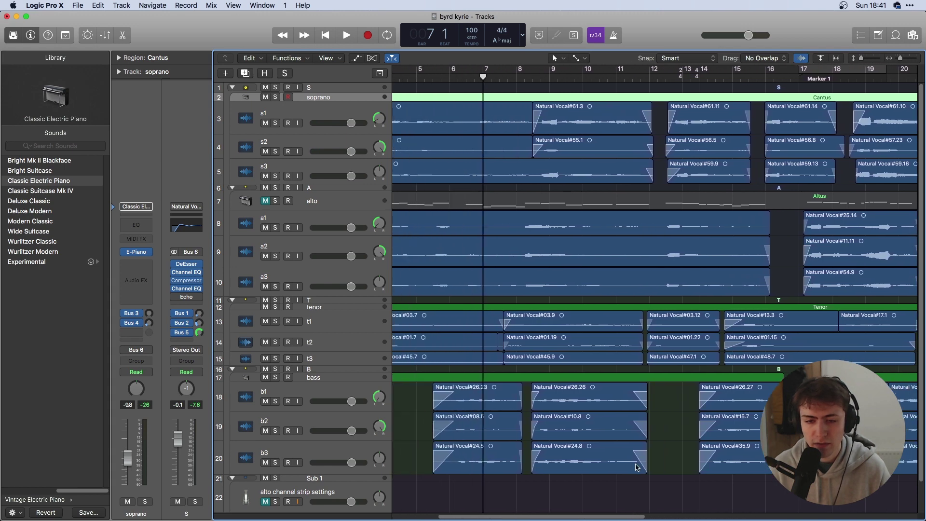
{"action": "left_click", "coordinate": [649, 74]}
{"action": "scroll", "coordinate": [633, 512], "scroll_direction": "right", "scroll_amount": 3}
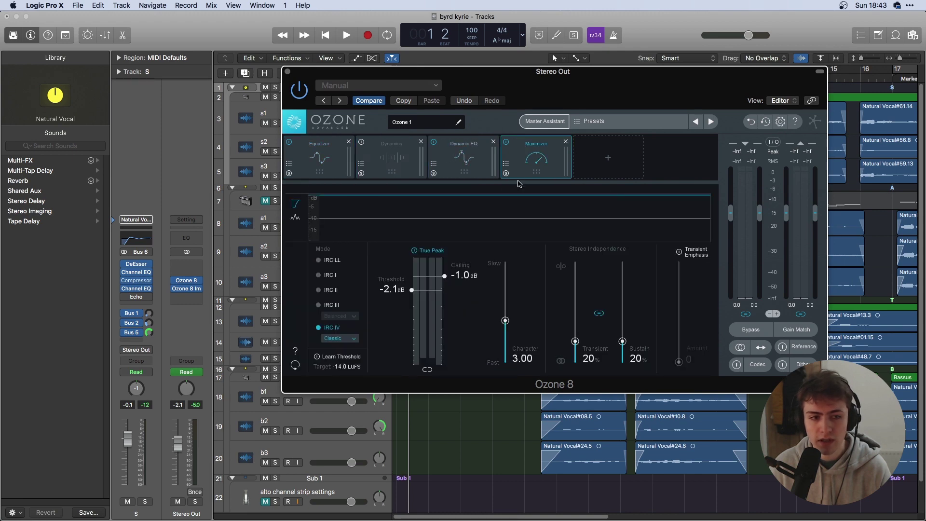
{"action": "left_click_drag", "start_coordinate": [436, 74], "coordinate": [230, 78]}
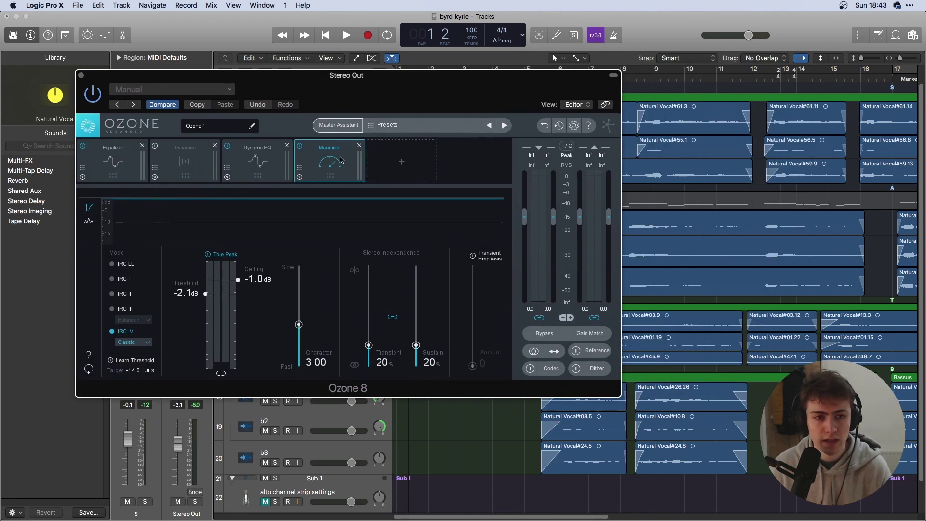
{"action": "left_click_drag", "start_coordinate": [391, 94], "coordinate": [456, 114]}
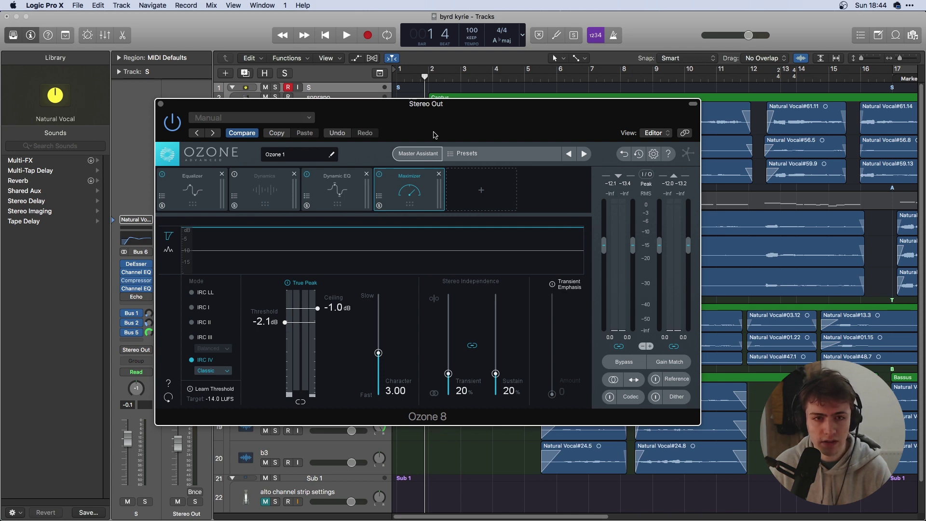
{"action": "left_click_drag", "start_coordinate": [437, 131], "coordinate": [550, 187]}
{"action": "left_click", "coordinate": [461, 81]}
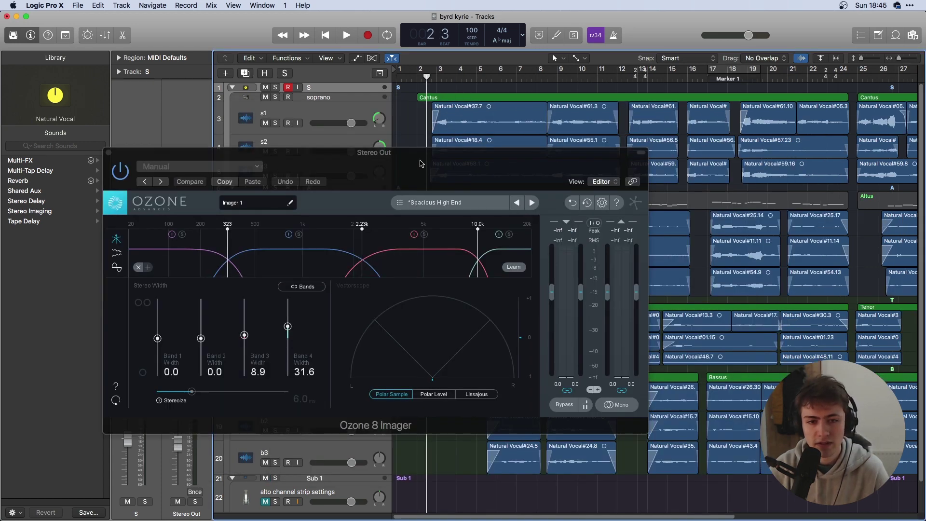
{"action": "left_click_drag", "start_coordinate": [421, 164], "coordinate": [438, 124]}
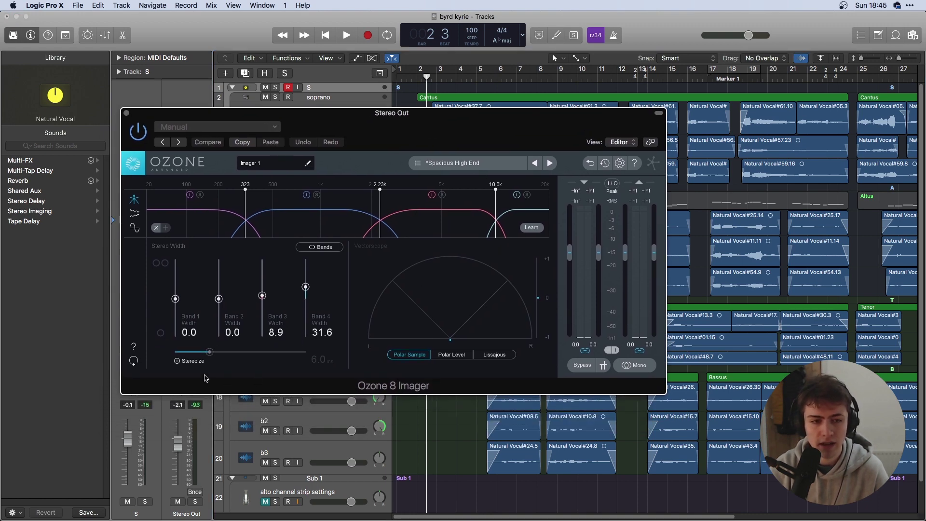
Close the Ozone Imager, browse Stereo Out effect plug-ins, and move the Stereo Spread window aside
{"action": "left_click", "coordinate": [125, 114]}
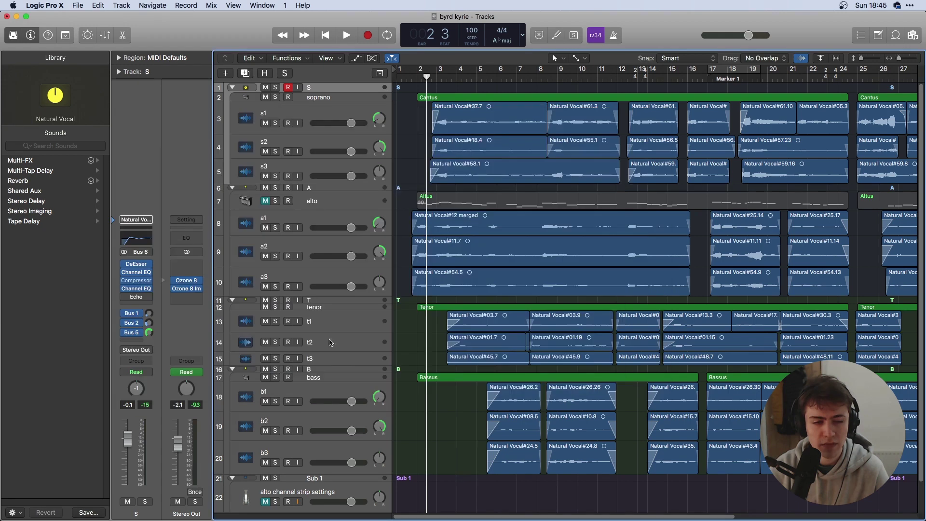
{"action": "left_click", "coordinate": [194, 297]}
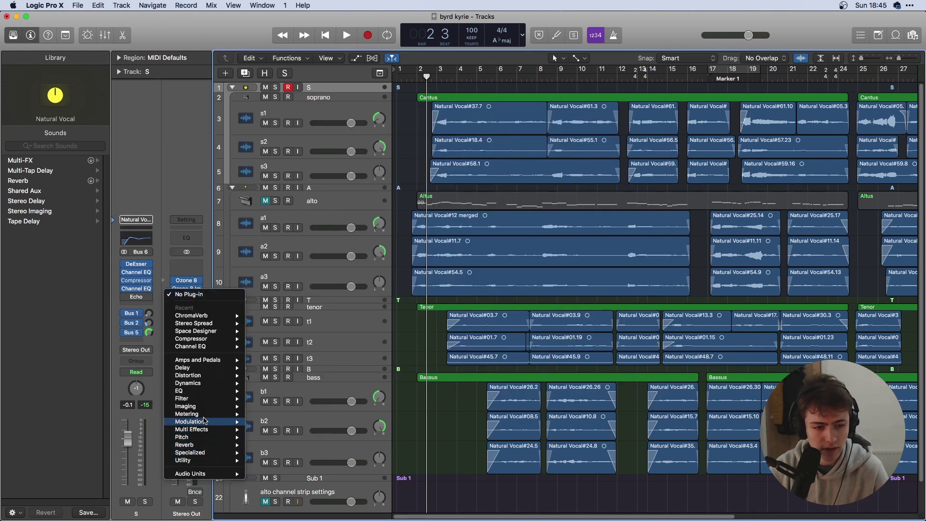
{"action": "left_click", "coordinate": [404, 484]}
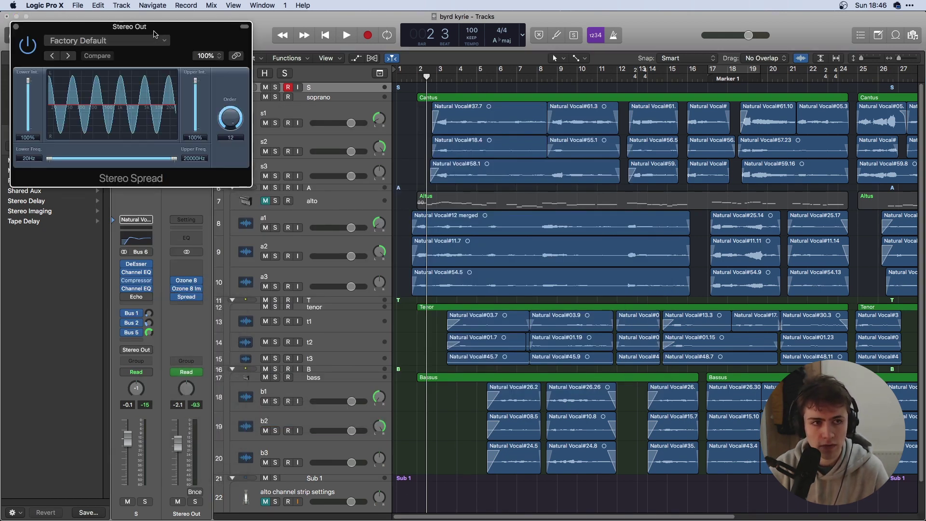
{"action": "left_click_drag", "start_coordinate": [153, 34], "coordinate": [421, 103]}
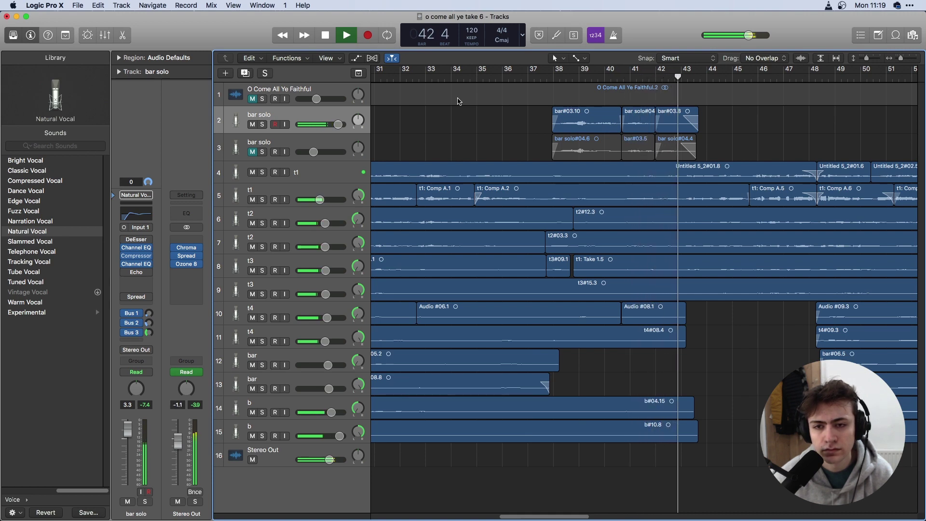
Add a Stereo Spread insert to the bar solo track and play from bar 38
{"action": "key", "text": "space"}
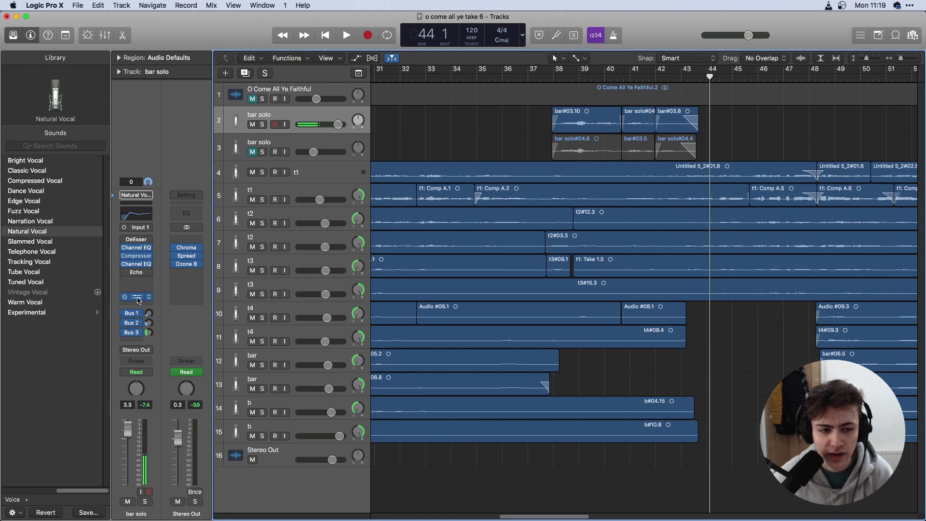
{"action": "left_click", "coordinate": [138, 298]}
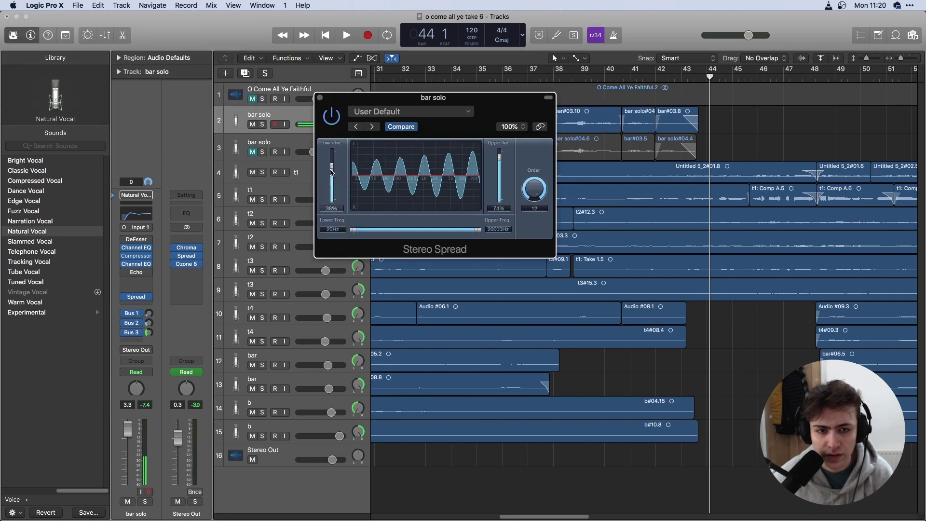
{"action": "key", "text": "v"}
{"action": "key", "text": "space"}
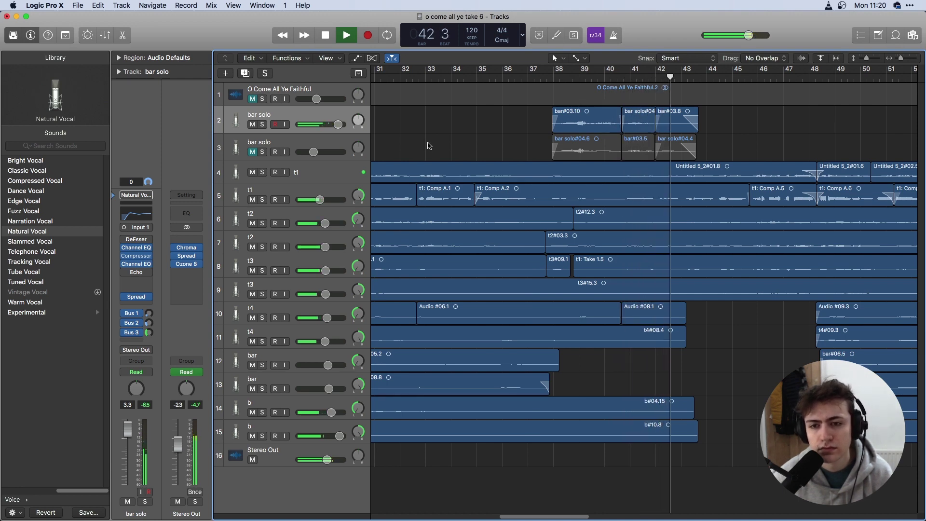
Unmute the second bar solo track and play both solo takes from bar 37
{"action": "key", "text": "space"}
{"action": "left_click", "coordinate": [287, 121]}
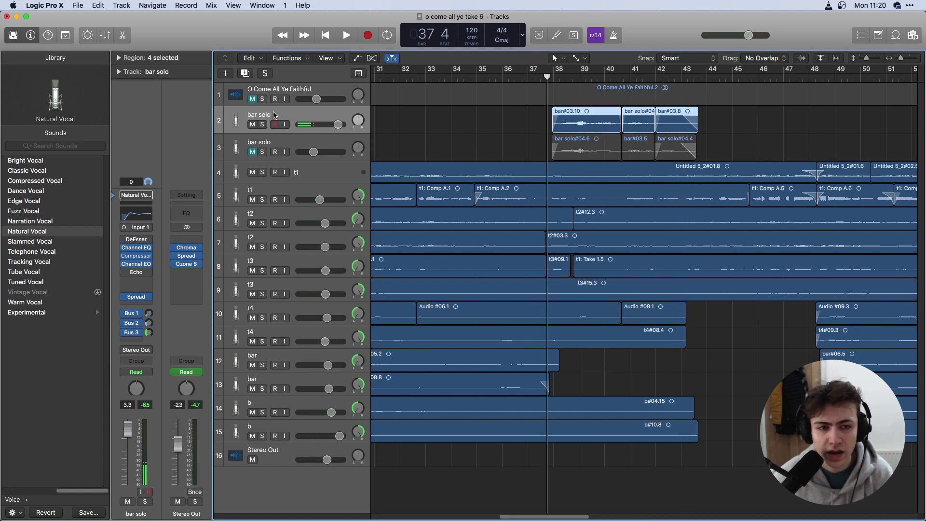
{"action": "left_click", "coordinate": [303, 157]}
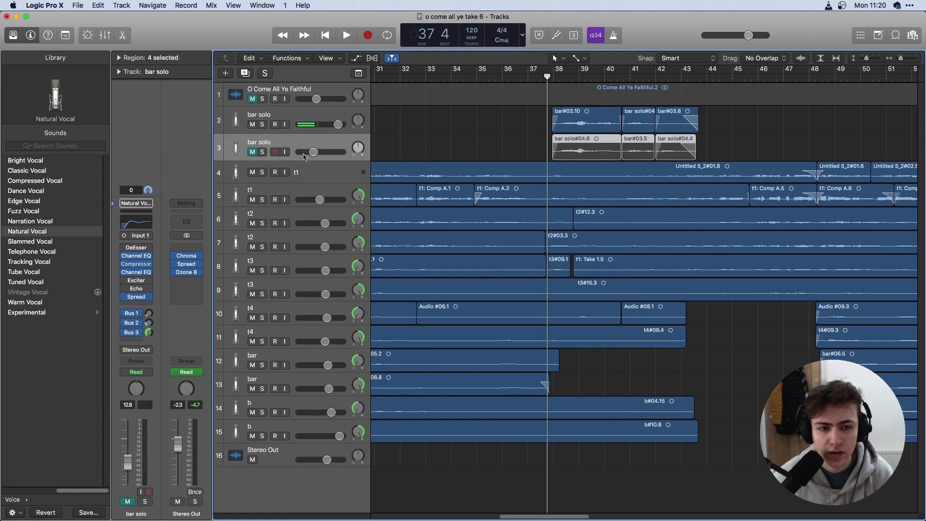
{"action": "left_click", "coordinate": [252, 152]}
{"action": "key", "text": "space"}
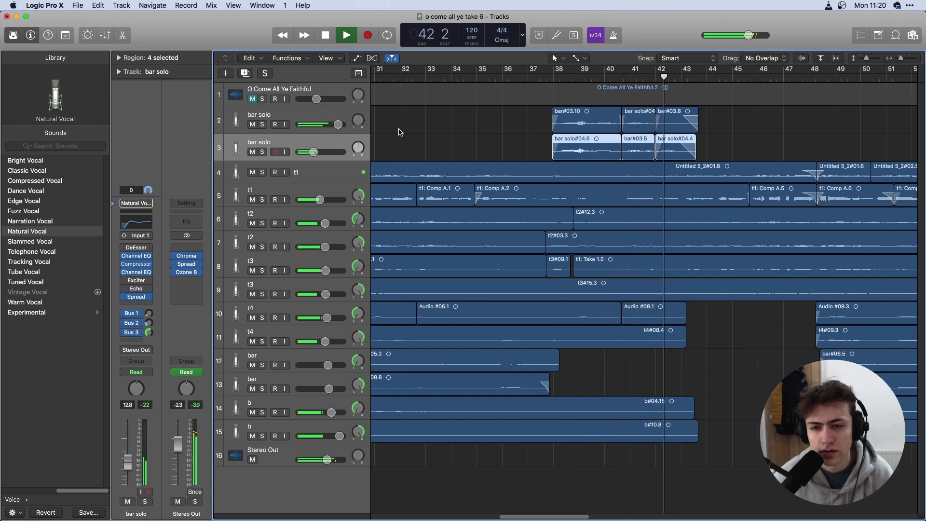
{"action": "key", "text": "space"}
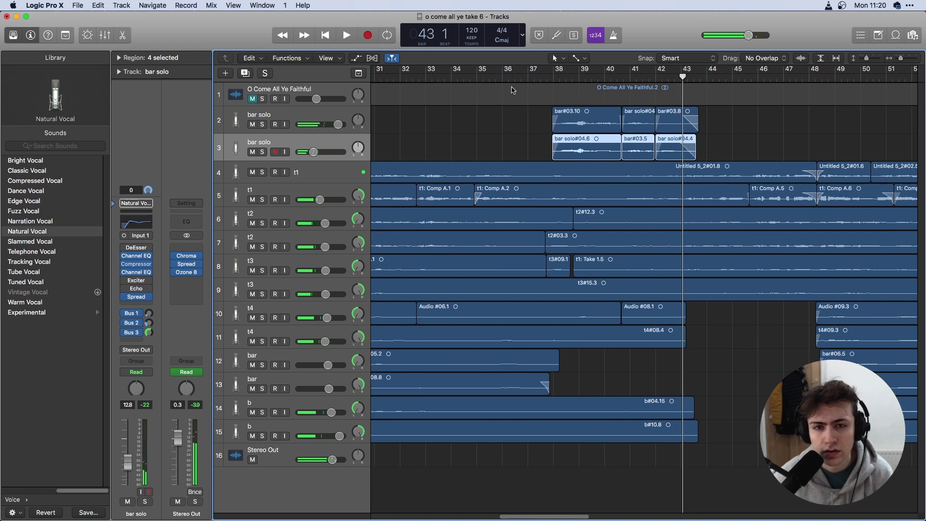
Open the bar solo Exciter (2000 Hz, +21.8% harmonics) and play the solo from bar 37
{"action": "left_click", "coordinate": [516, 87]}
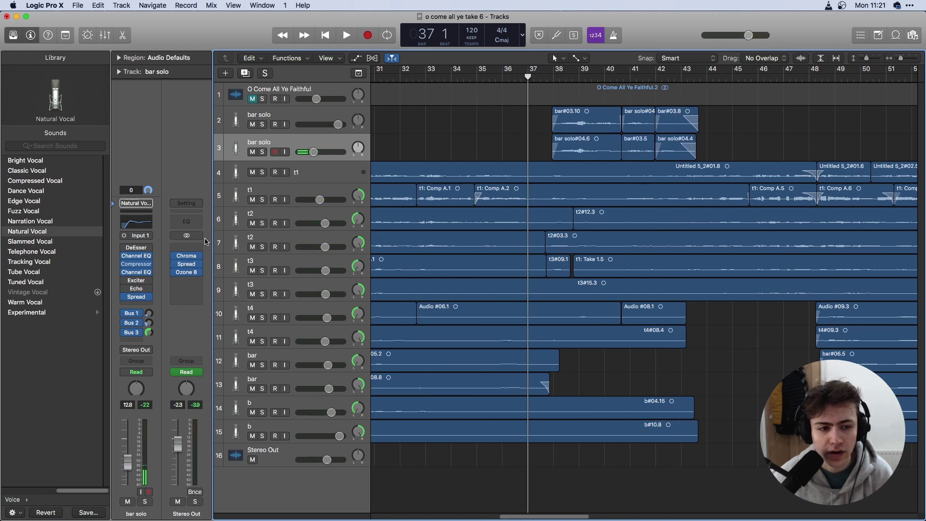
{"action": "left_click", "coordinate": [137, 281]}
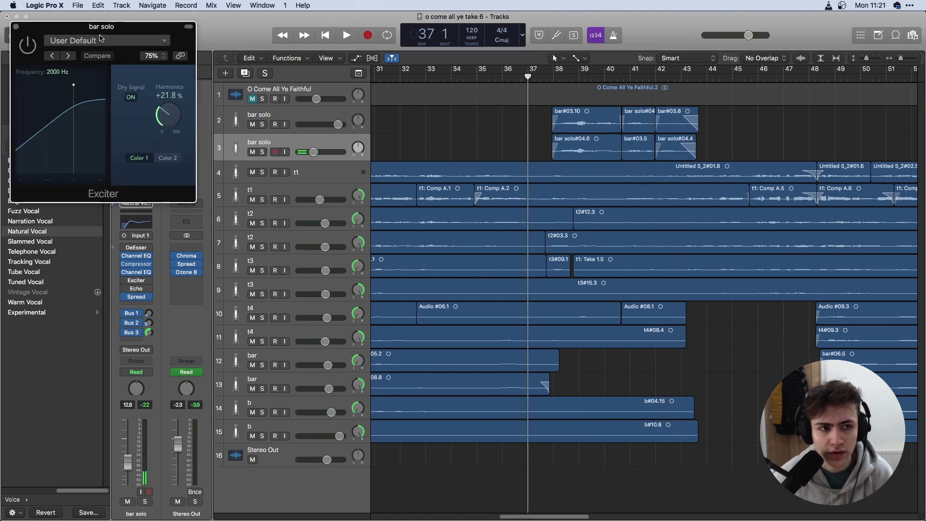
{"action": "left_click_drag", "start_coordinate": [101, 27], "coordinate": [320, 103]}
{"action": "key", "text": "space"}
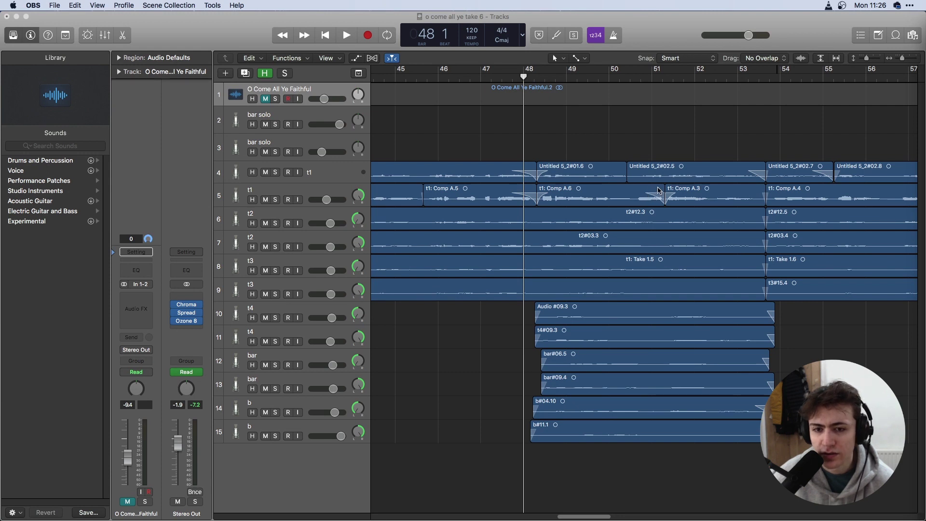
Play from bar 48, then search 'show output' to add the Stereo Out track
{"action": "left_click", "coordinate": [634, 143]}
{"action": "key", "text": "space"}
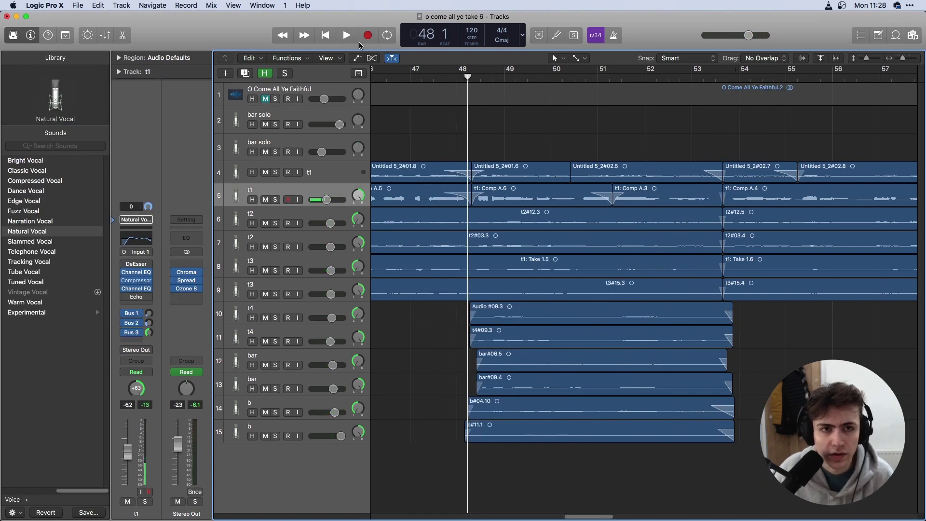
{"action": "left_click", "coordinate": [310, 4]}
{"action": "type", "text": "show output"}
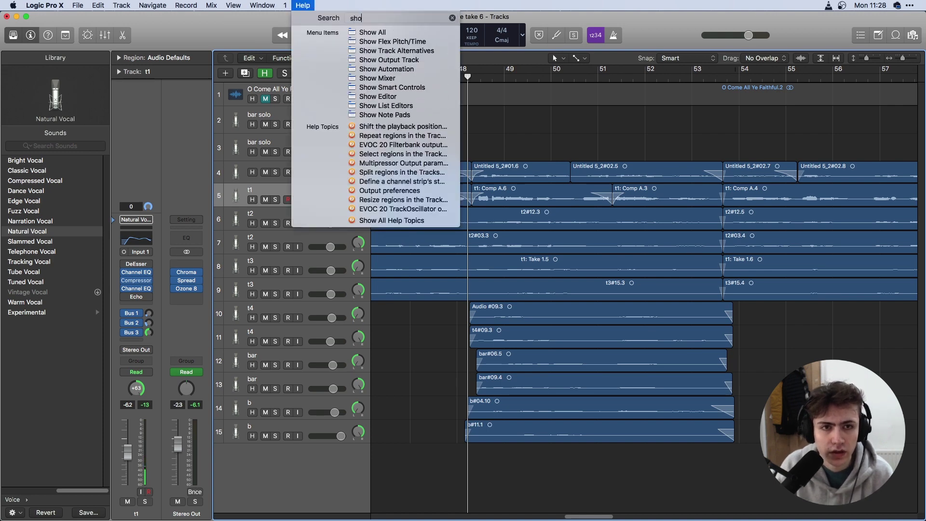
{"action": "key", "text": "Return"}
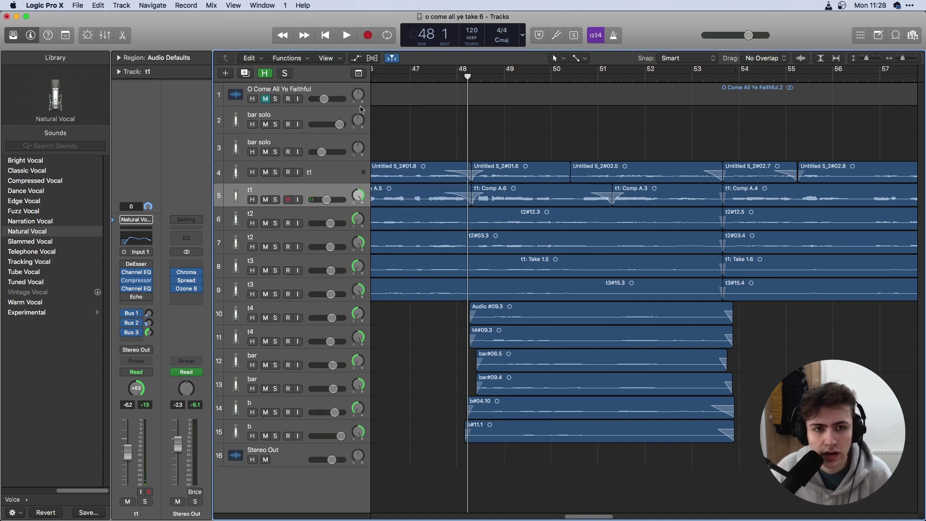
Set Stereo Out's automation lane to Volume and raise a bar 54 point to +1.7 dB
{"action": "left_click", "coordinate": [356, 58]}
{"action": "scroll", "coordinate": [313, 337], "scroll_direction": "down", "scroll_amount": 10}
{"action": "left_click", "coordinate": [313, 477]}
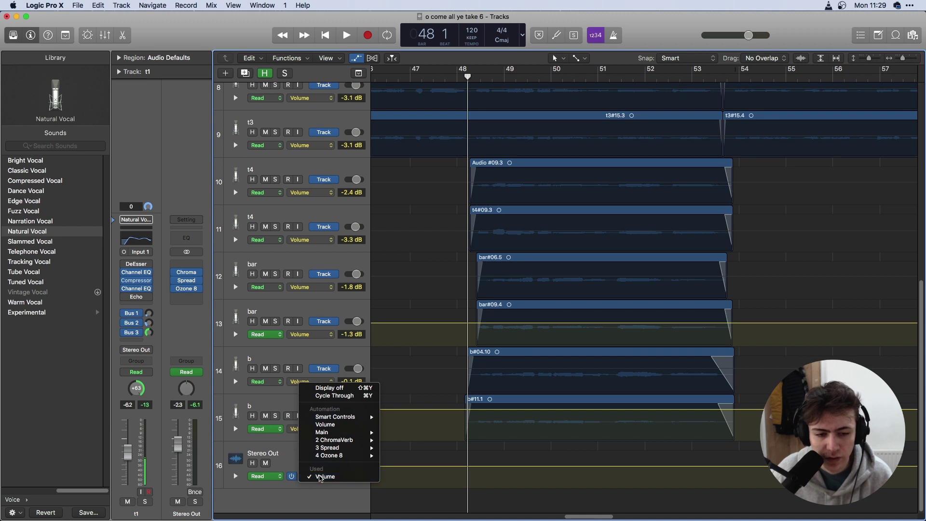
{"action": "left_click", "coordinate": [320, 477]}
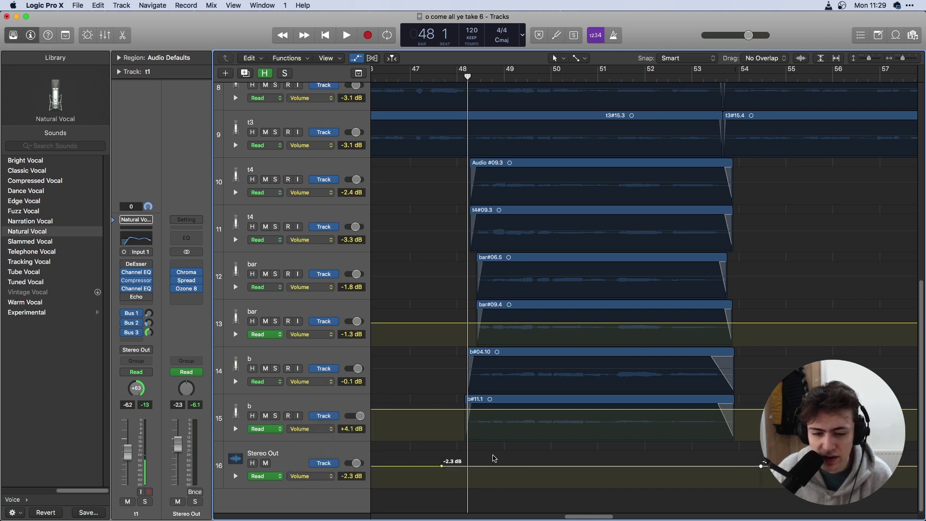
{"action": "left_click", "coordinate": [761, 466]}
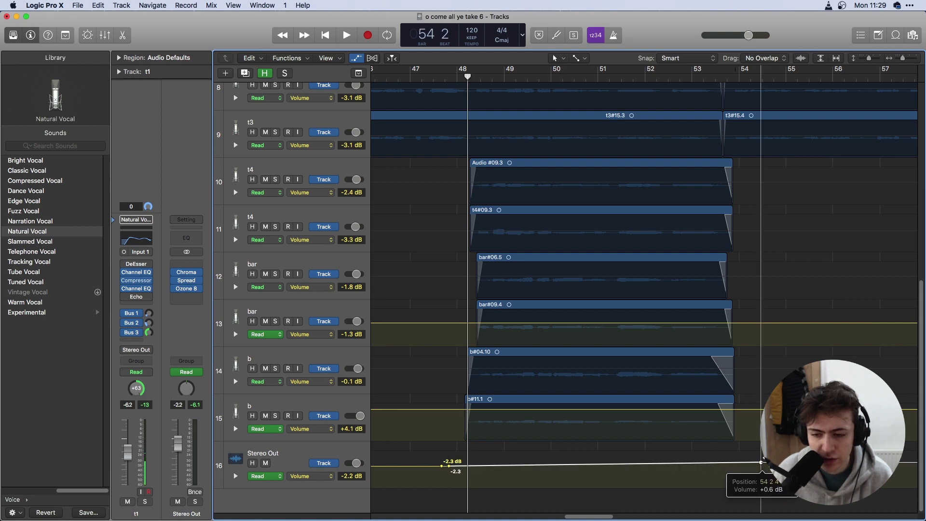
{"action": "left_click_drag", "start_coordinate": [761, 462], "coordinate": [761, 459]}
Zoom out and play from bar 43 to hear the volume crescendo
{"action": "key", "text": "super+Left"}
{"action": "key", "text": "space"}
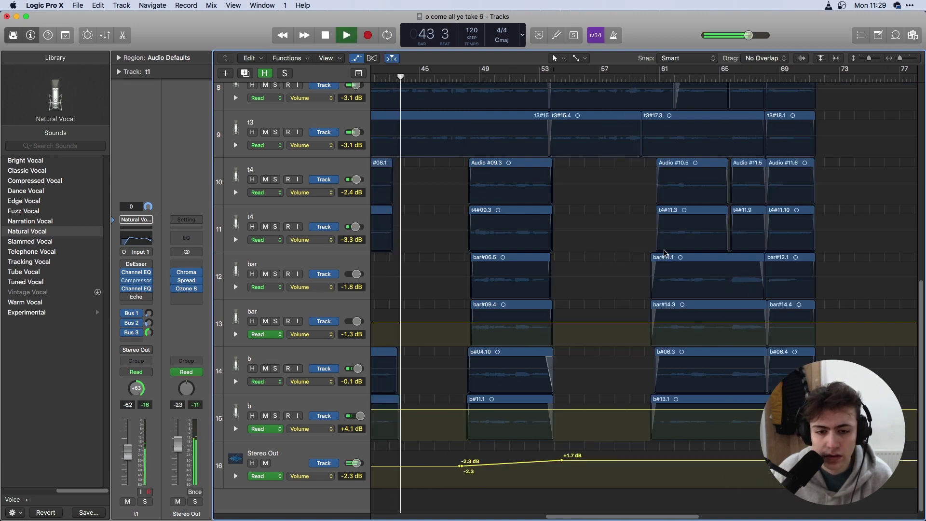
{"action": "scroll", "coordinate": [525, 214], "scroll_direction": "right", "scroll_amount": 3}
{"action": "scroll", "coordinate": [526, 214], "scroll_direction": "left", "scroll_amount": 5}
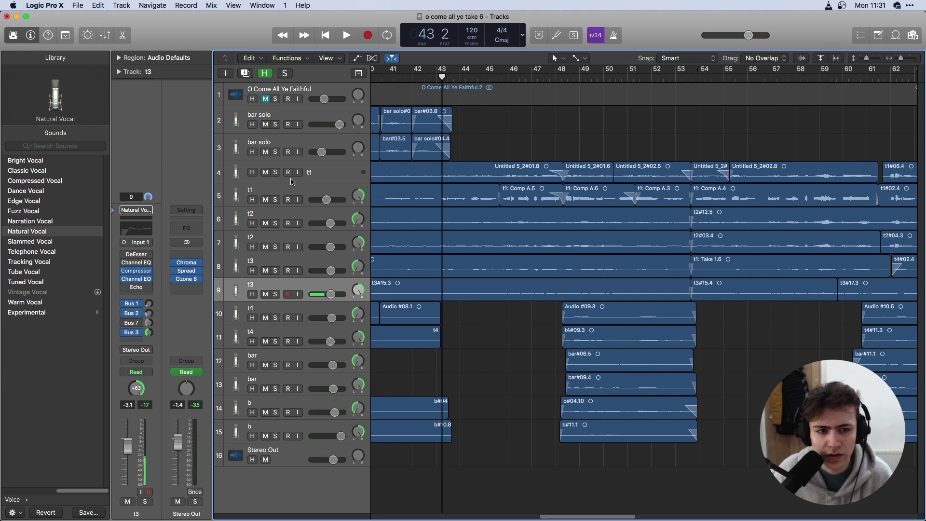
Solo the selected tenor tracks, audition them from bar 48, then unsolo them and deselect the regions
{"action": "left_click", "coordinate": [316, 192], "text": "shift"}
{"action": "key", "text": "s"}
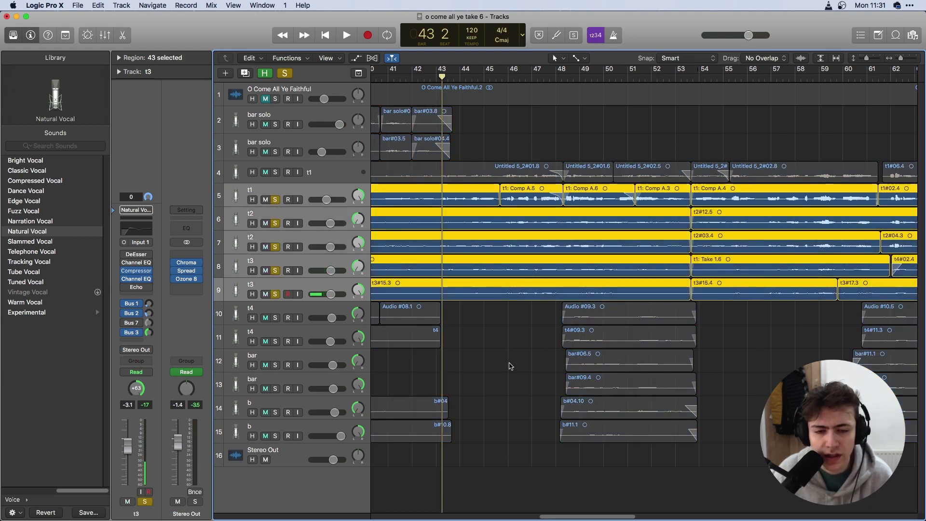
{"action": "key", "text": "space"}
{"action": "left_click", "coordinate": [275, 247]}
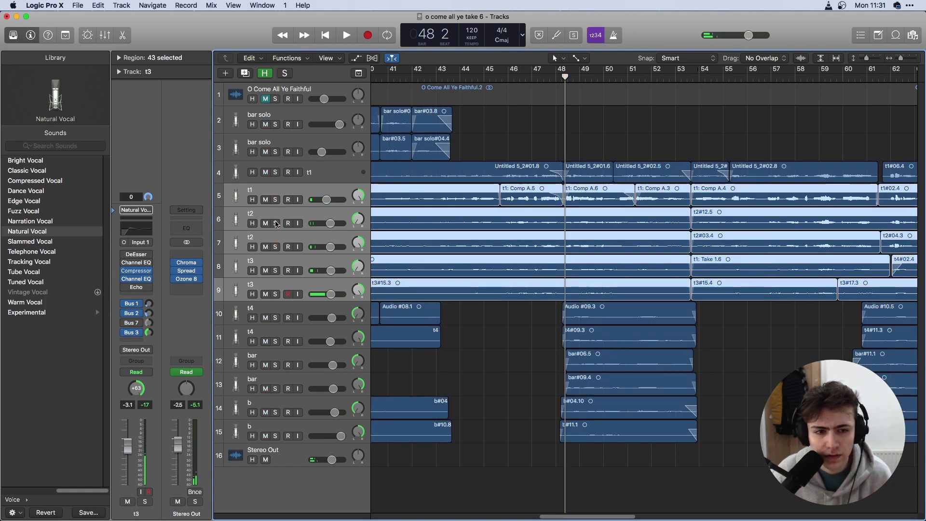
{"action": "left_click", "coordinate": [276, 295]}
{"action": "left_click", "coordinate": [275, 293]}
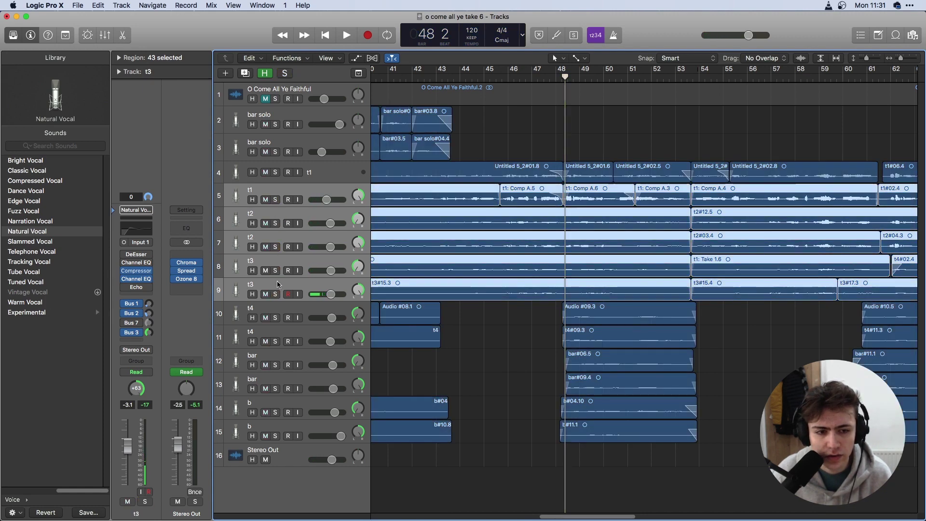
{"action": "left_click", "coordinate": [484, 361]}
Solo the two t3 tracks, play from around bar 46, and zoom in on region t3#15.3
{"action": "left_click", "coordinate": [275, 270]}
{"action": "key", "text": "space"}
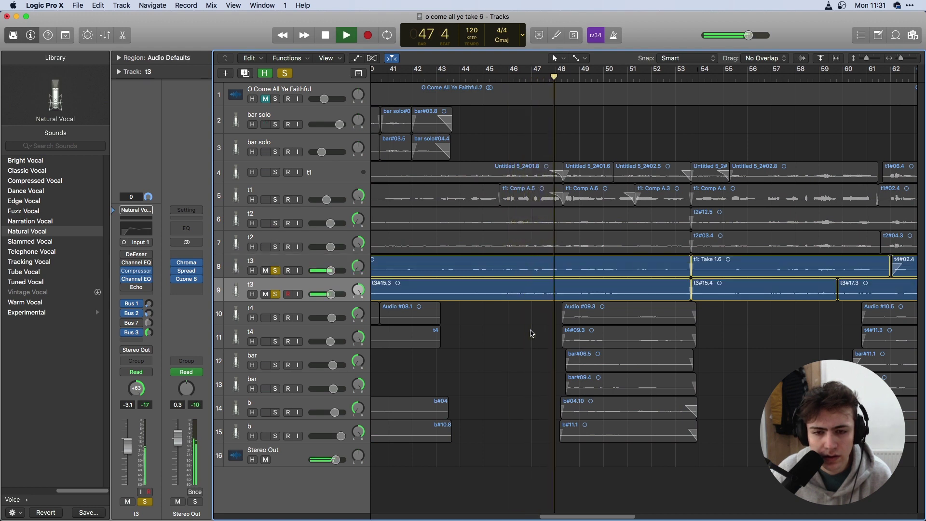
{"action": "key", "text": "space"}
{"action": "left_click", "coordinate": [459, 289]}
{"action": "key", "text": "z"}
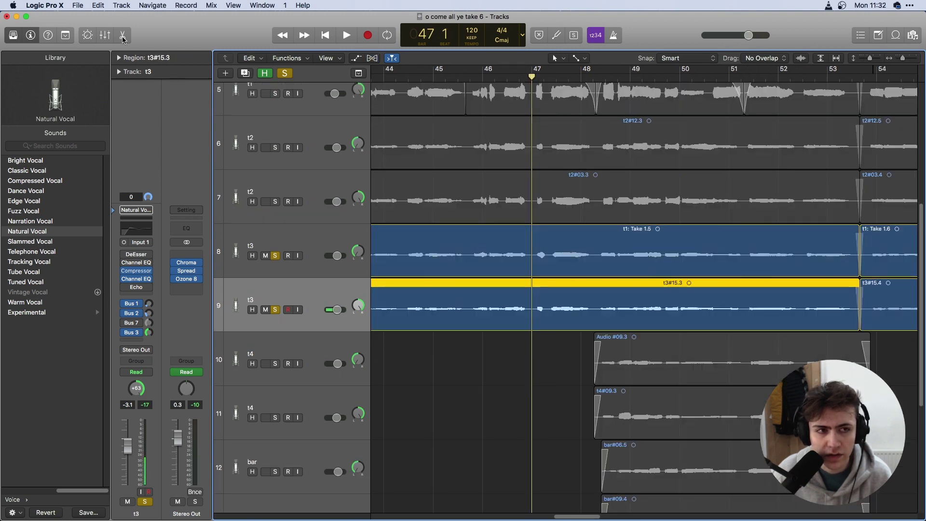
Show region t3#15.3 in Flex Pitch mode and correct the drifting note to -0.17 pitch drift
{"action": "left_click", "coordinate": [122, 36]}
{"action": "left_click", "coordinate": [380, 328]}
{"action": "left_click", "coordinate": [398, 328]}
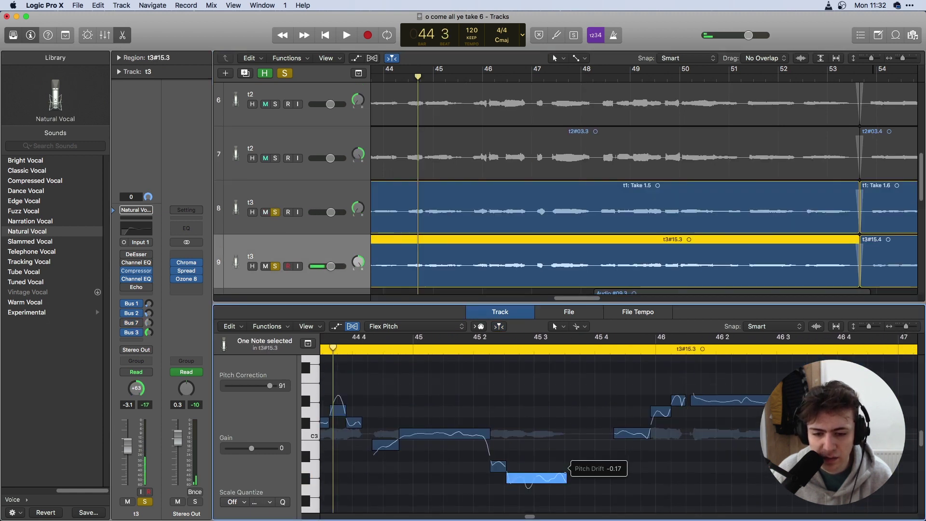
Close the editor, play the choir into bar 47, and zoom horizontally on bars 45–50
{"action": "key", "text": "e"}
{"action": "key", "text": "space"}
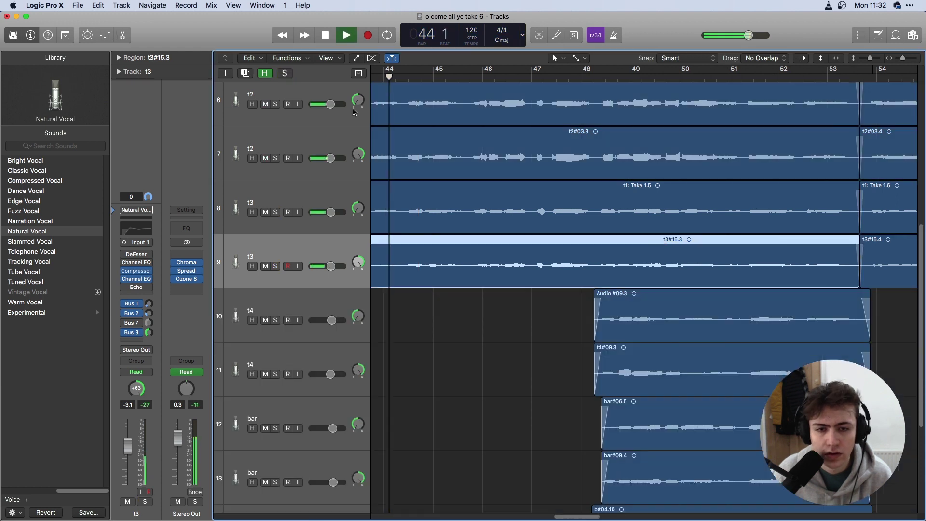
{"action": "left_click", "coordinate": [454, 314]}
{"action": "left_click_drag", "start_coordinate": [900, 58], "coordinate": [901, 58]}
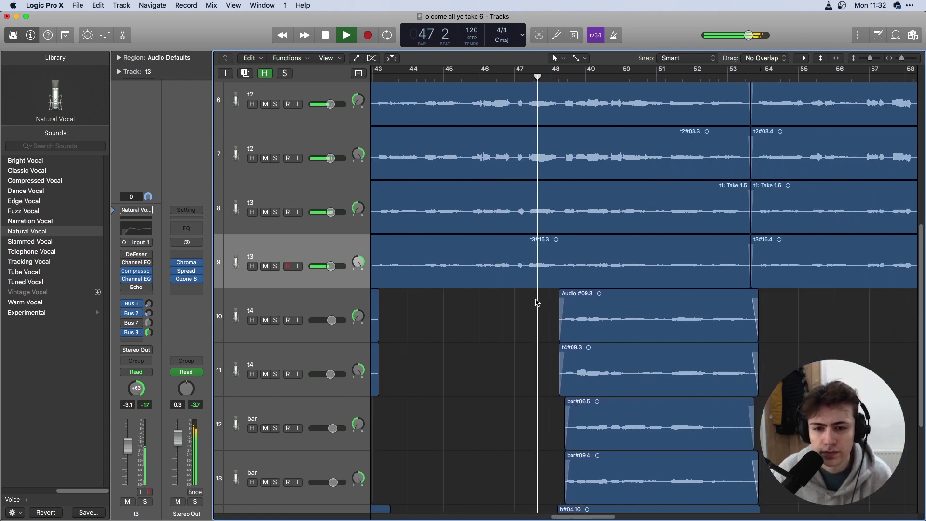